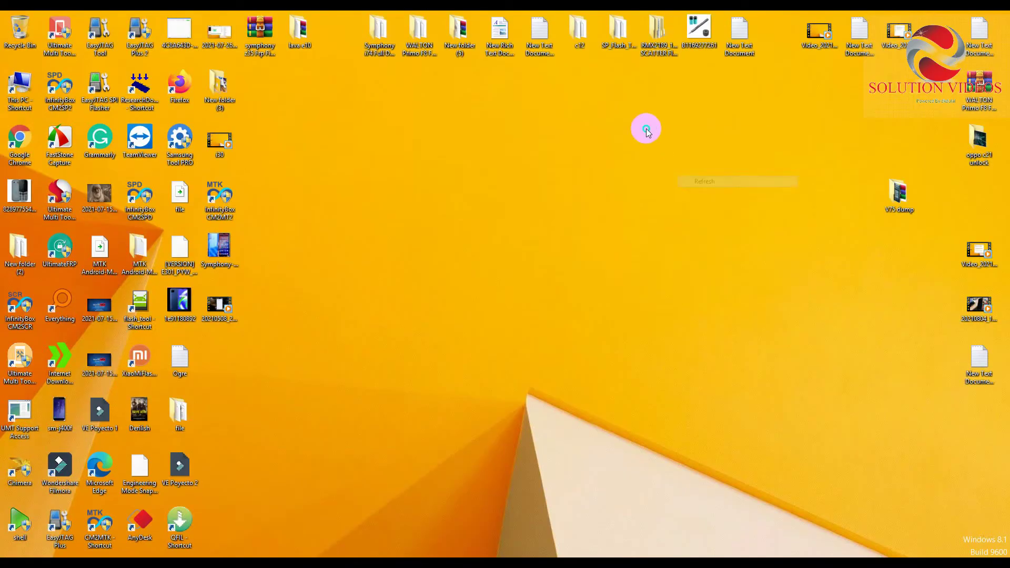
right_click(646, 129)
right_click(618, 116)
left_click(644, 147)
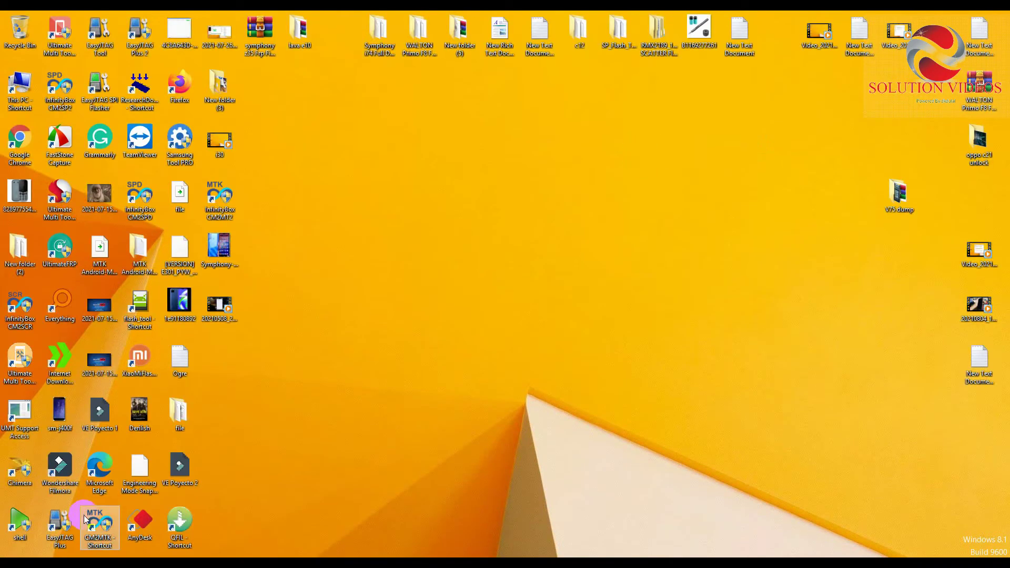
Step: Launch the EasyJTAG Plus eMMC tool from the desktop and move its window slightly higher
left_click(68, 508)
left_click(554, 310)
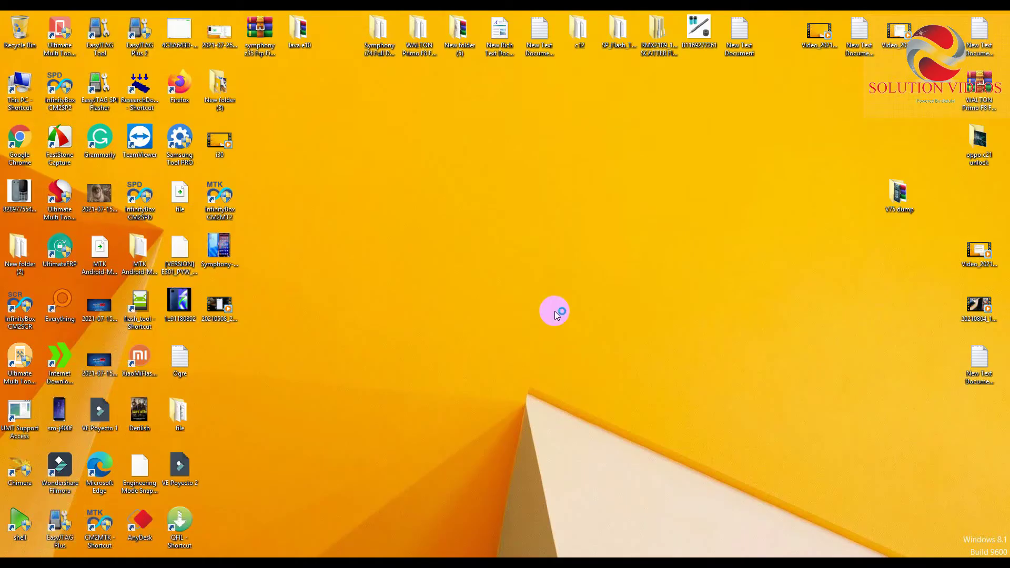
right_click(530, 204)
left_click(557, 239)
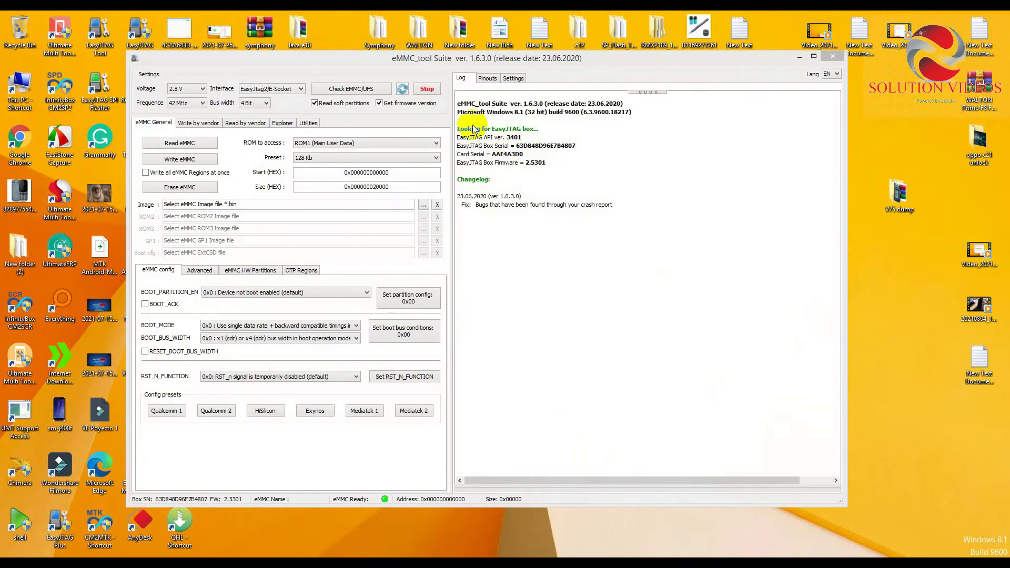
left_click_drag(327, 57, 326, 45)
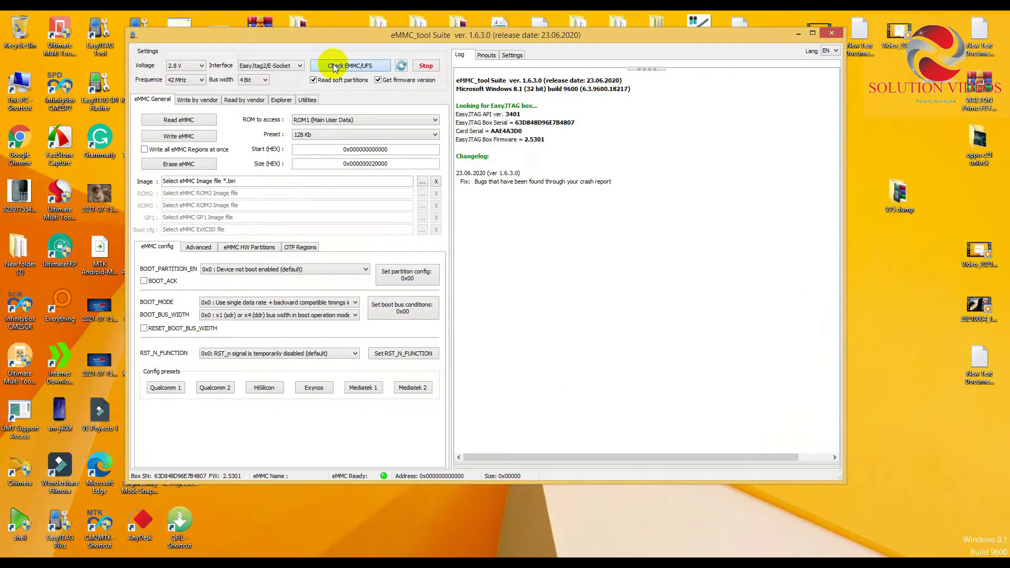
Step: Run the eMMC/UFS check on the connected chip and review the device life time lines in the log
left_click(333, 65)
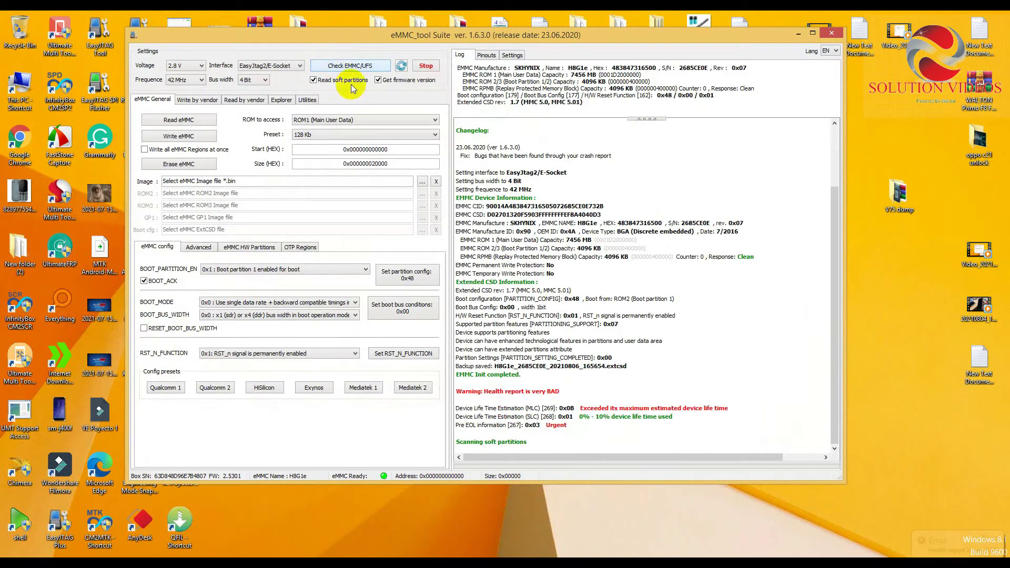
mouse_move(552, 392)
left_mouse_down()
mouse_move(647, 412)
mouse_move(623, 416)
mouse_move(547, 386)
mouse_move(547, 366)
mouse_move(561, 403)
mouse_move(547, 368)
mouse_move(609, 383)
mouse_move(567, 402)
mouse_move(557, 363)
mouse_move(532, 431)
mouse_move(547, 358)
mouse_move(542, 424)
left_mouse_up()
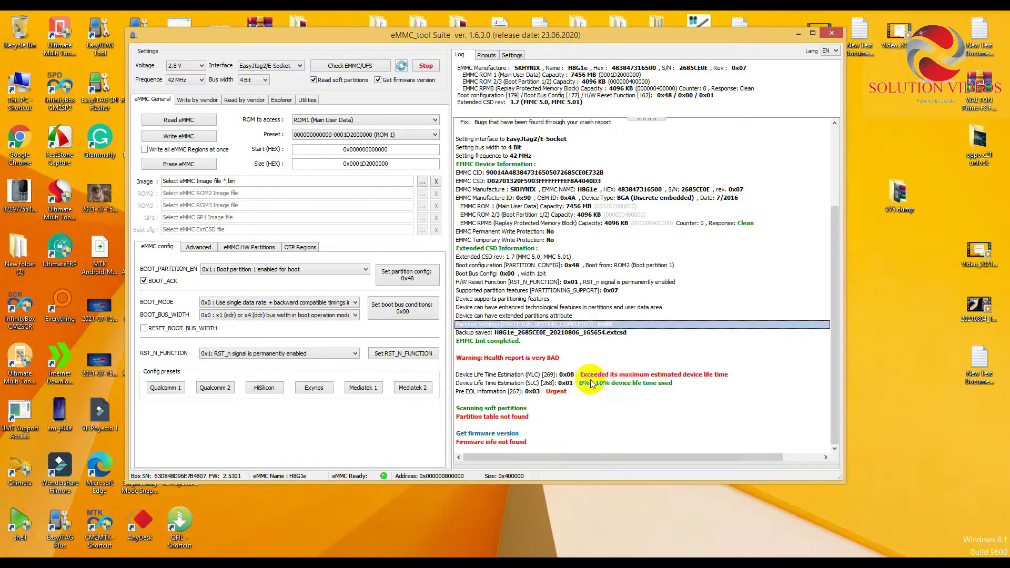
left_click_drag(544, 343, 533, 449)
left_click(542, 391)
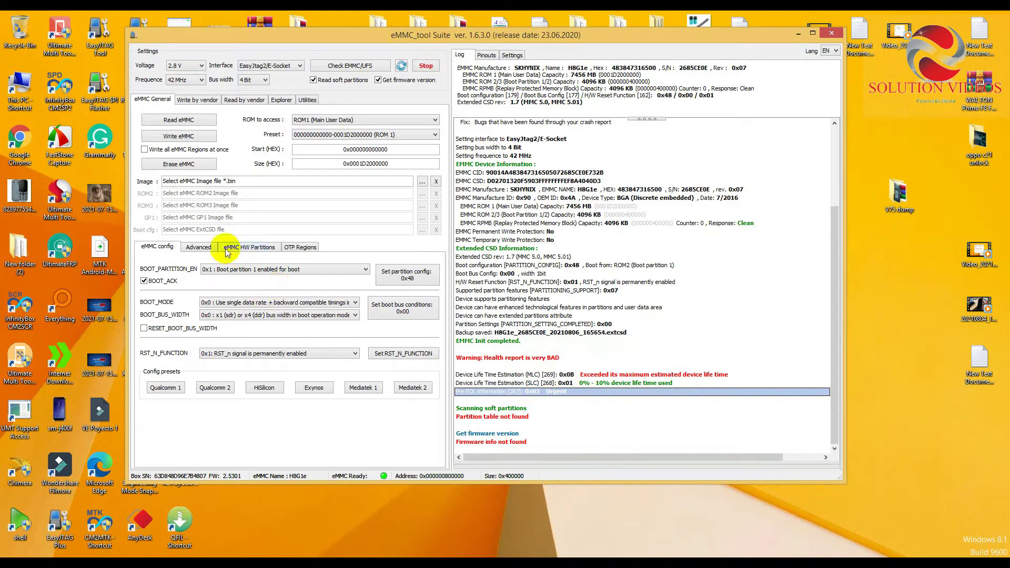
Step: Read the chip's S.M.A.R.T. report and examine the MLC and SLC life time estimations and the Pre EOL information
left_click(200, 247)
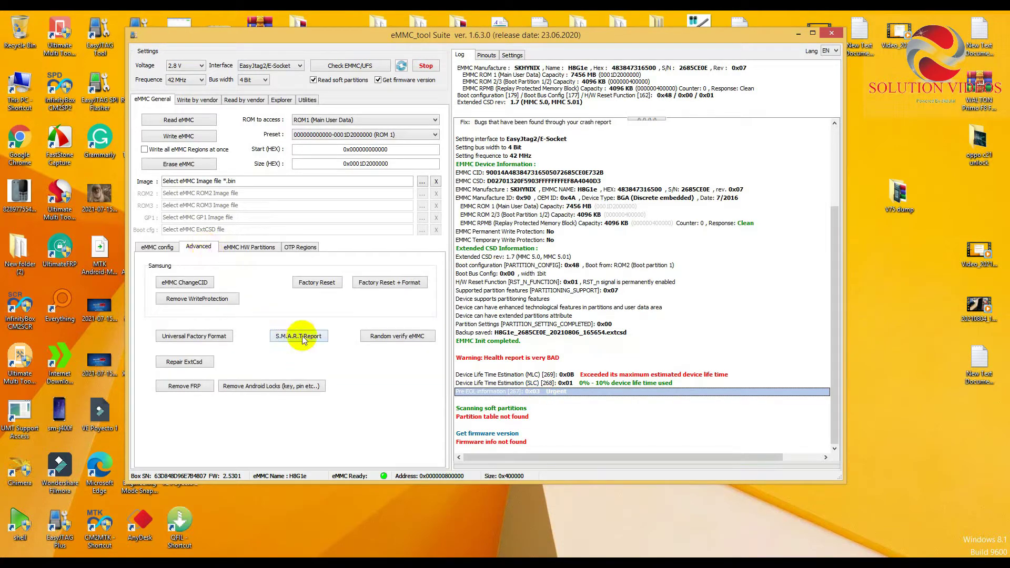
left_click(288, 337)
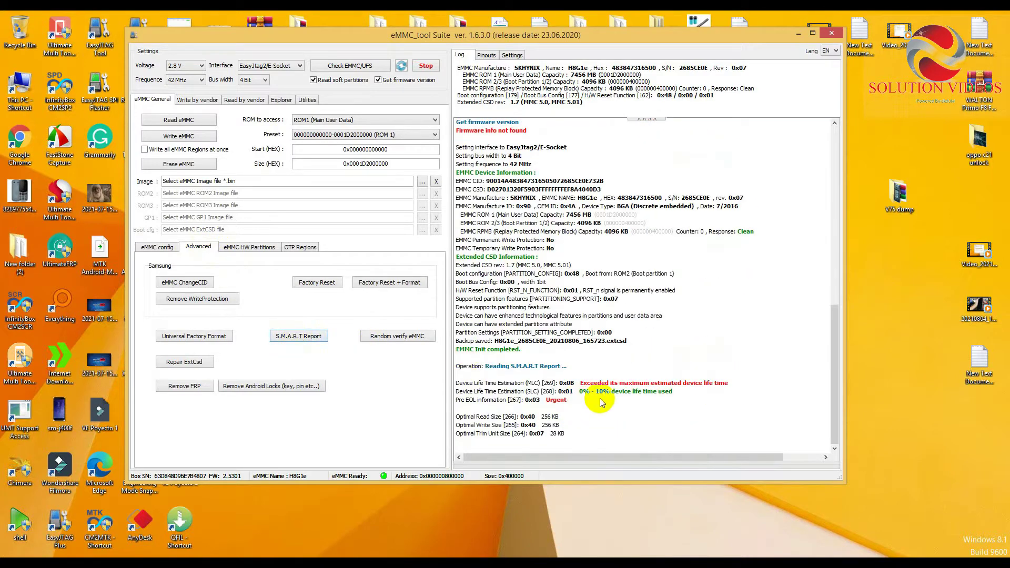
left_click_drag(563, 372, 563, 405)
left_click(557, 375)
left_click(541, 361)
left_click_drag(542, 361, 551, 440)
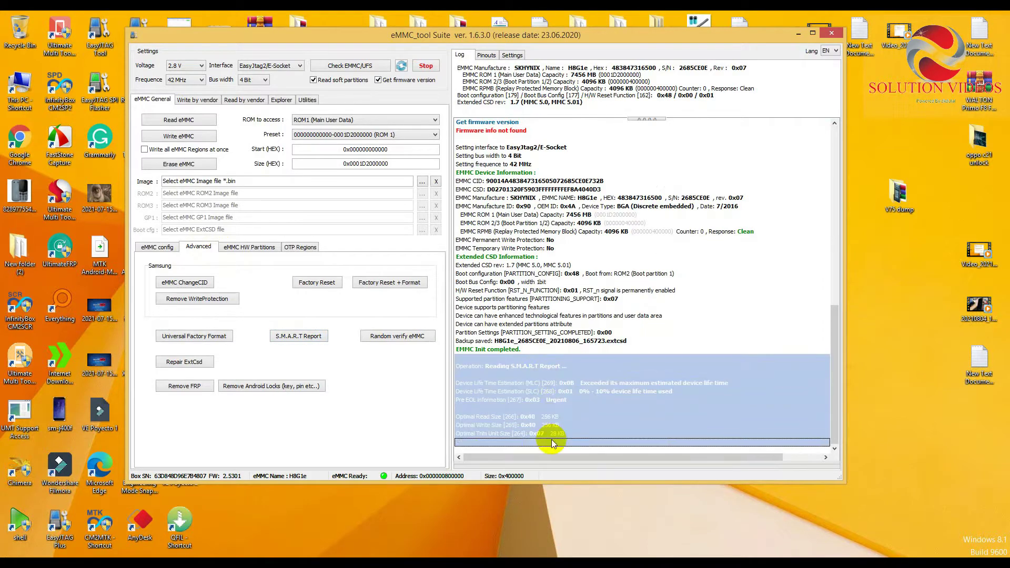
left_click(558, 425)
left_click(607, 391)
left_click(615, 374)
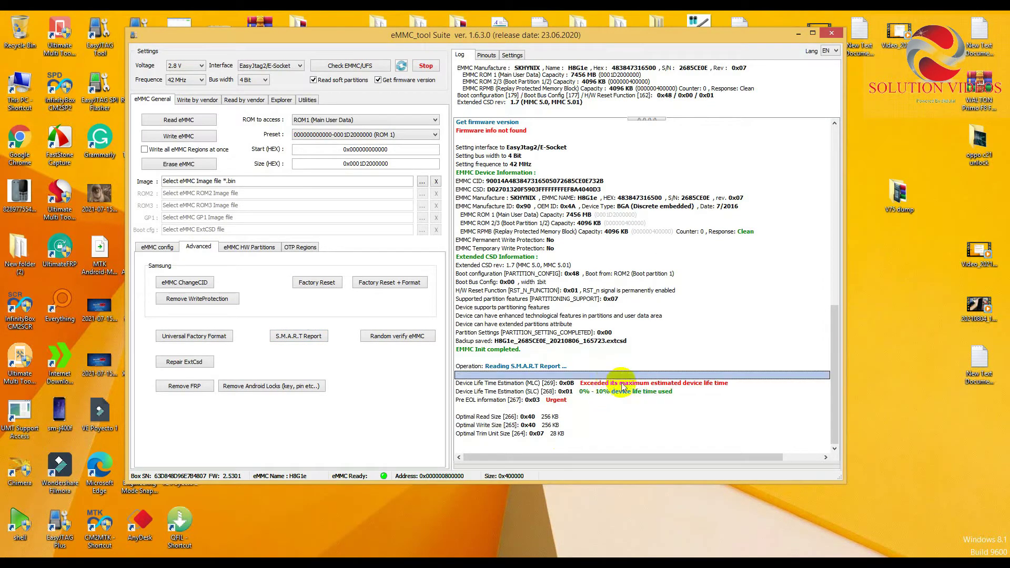
left_click(740, 383)
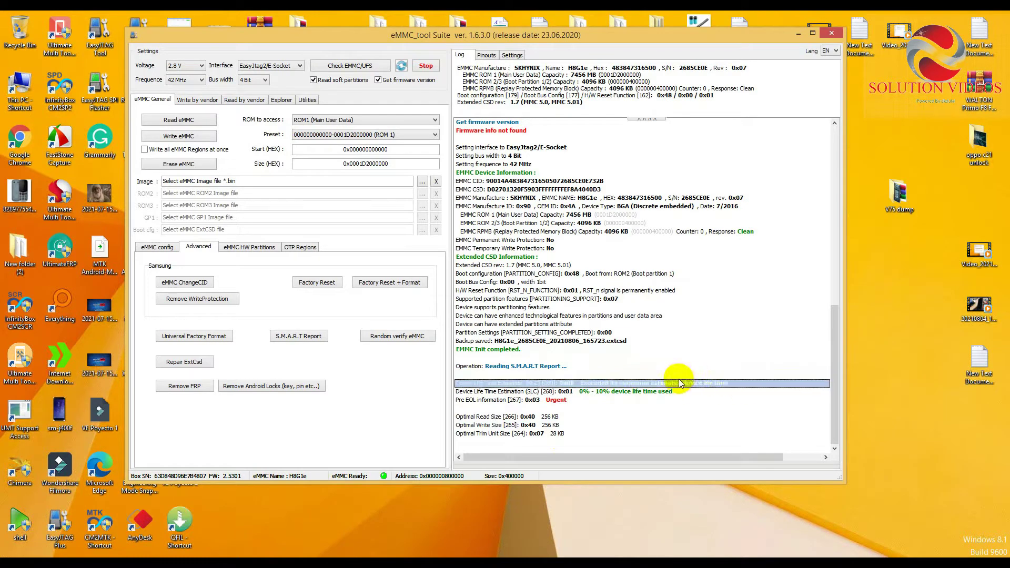
left_click(592, 377)
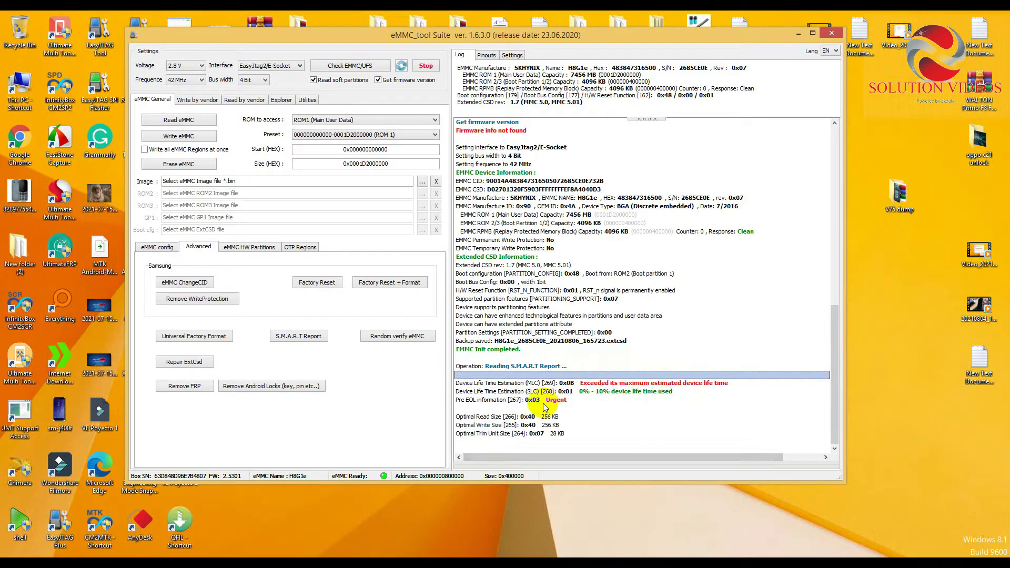
Step: Copy the log section from the interface setting line through "EMMC Init completed"
left_click(461, 182)
left_click_drag(461, 182, 466, 214)
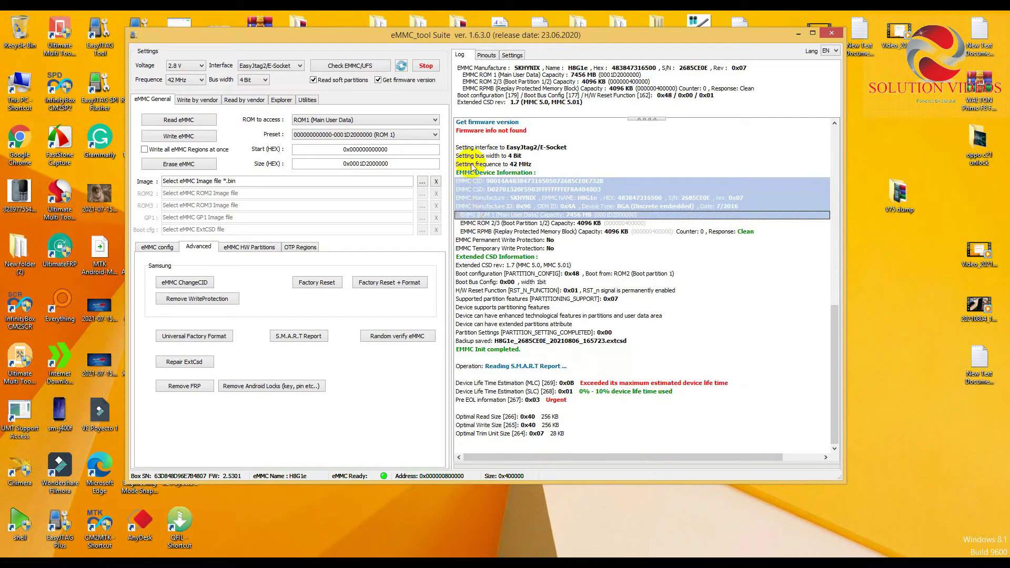
left_click(472, 139)
left_click_drag(473, 144, 491, 348)
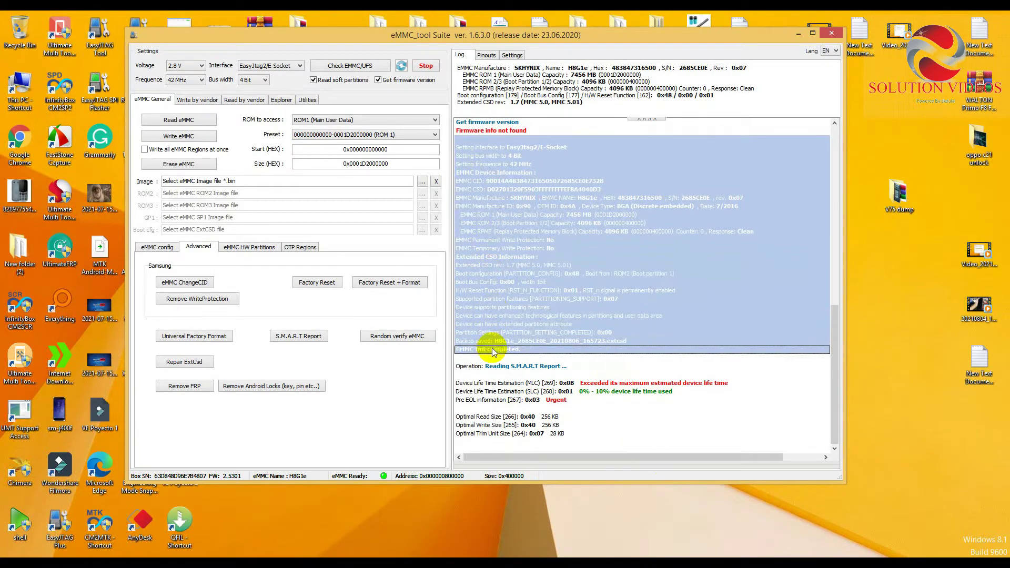
right_click(491, 348)
left_click(519, 367)
Step: Create a new text document on the desktop, open it in Notepad and paste the copied eMMC log
right_click(889, 437)
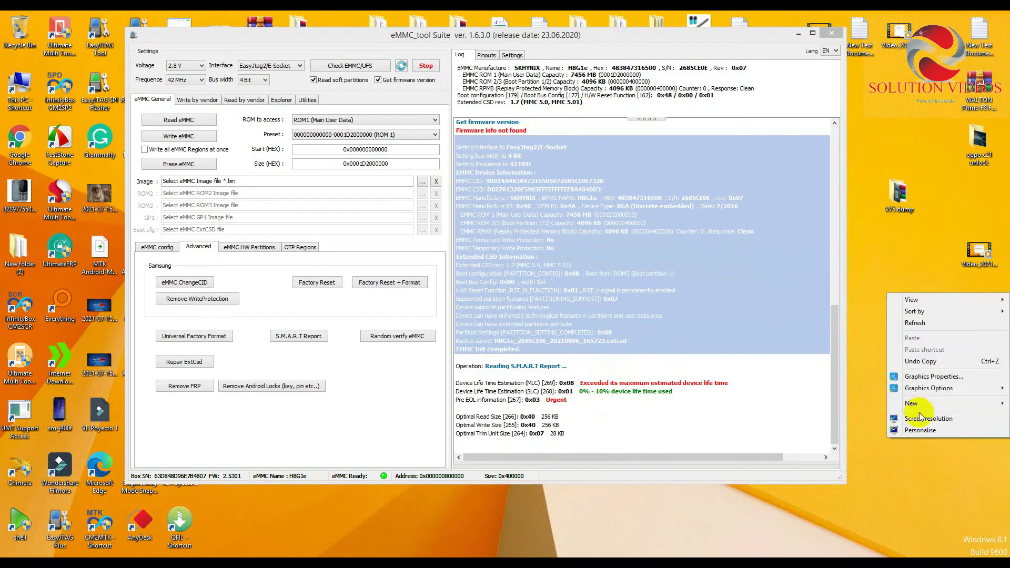
left_click(820, 488)
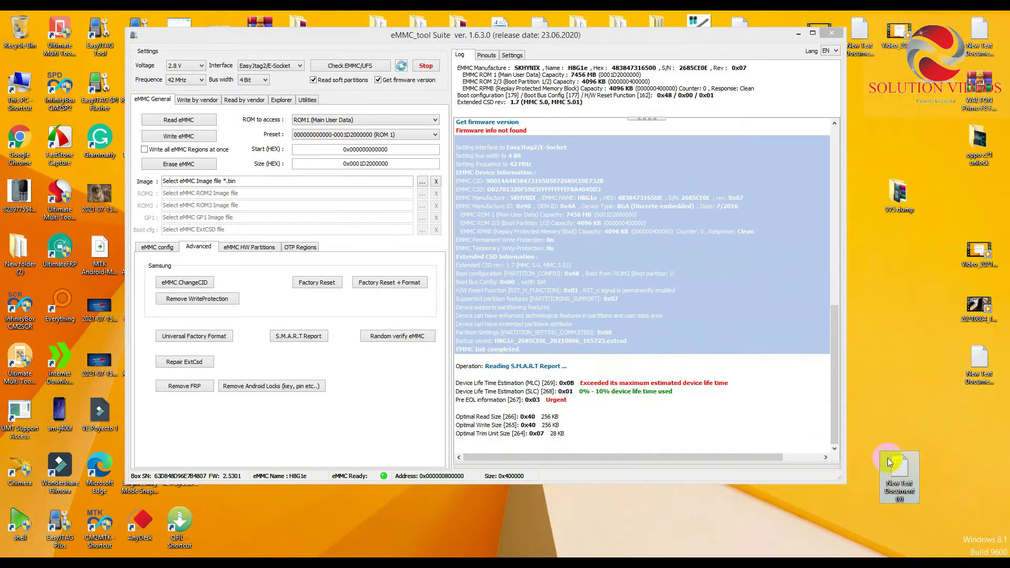
double_click(893, 476)
right_click(637, 200)
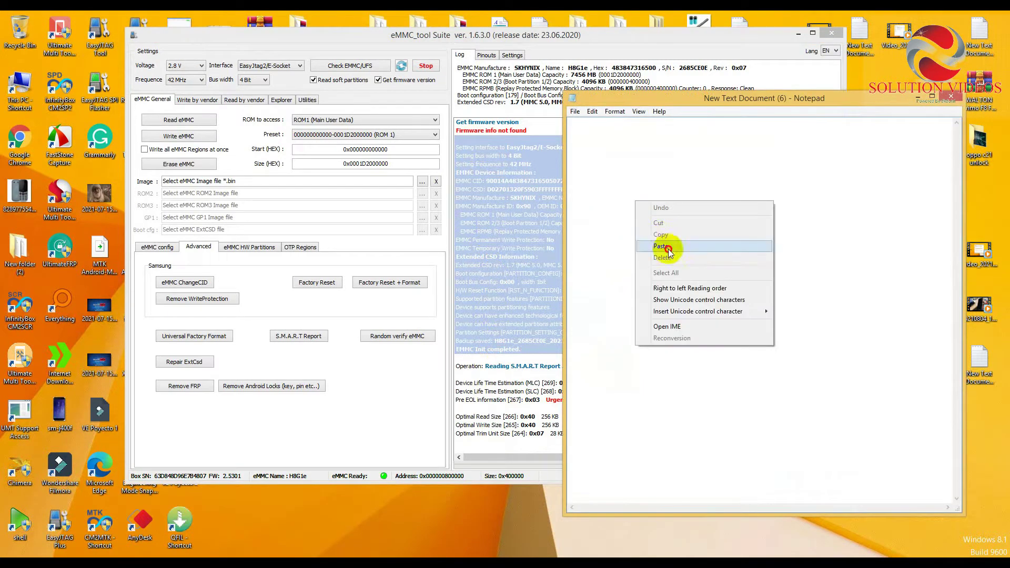
left_click(662, 246)
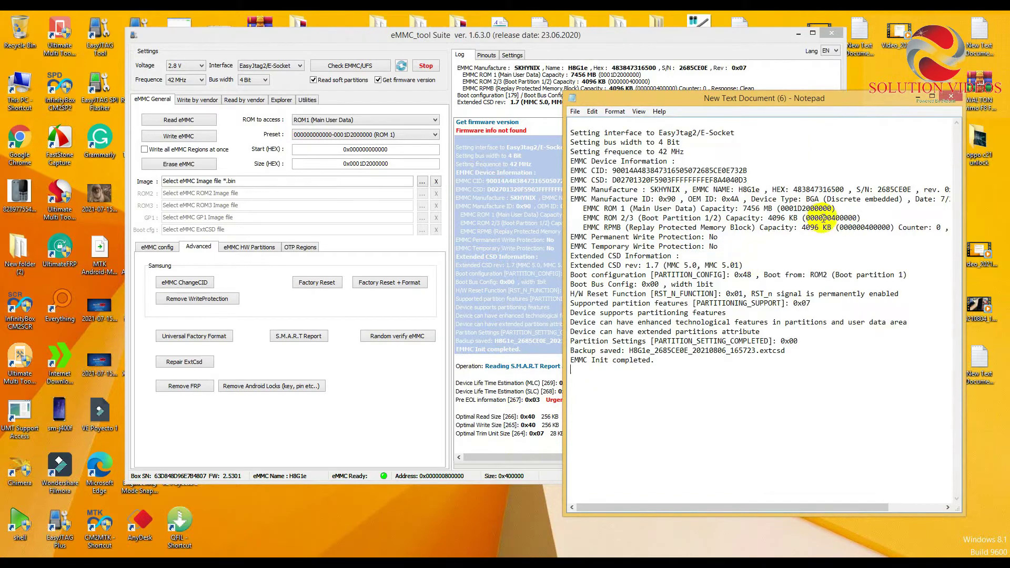
Step: Copy the hex capacity 0001D2000000 from the EMMC ROM 1 (Main User Data) line of the pasted log
left_click_drag(583, 209, 783, 209)
left_click(840, 209)
right_click(782, 209)
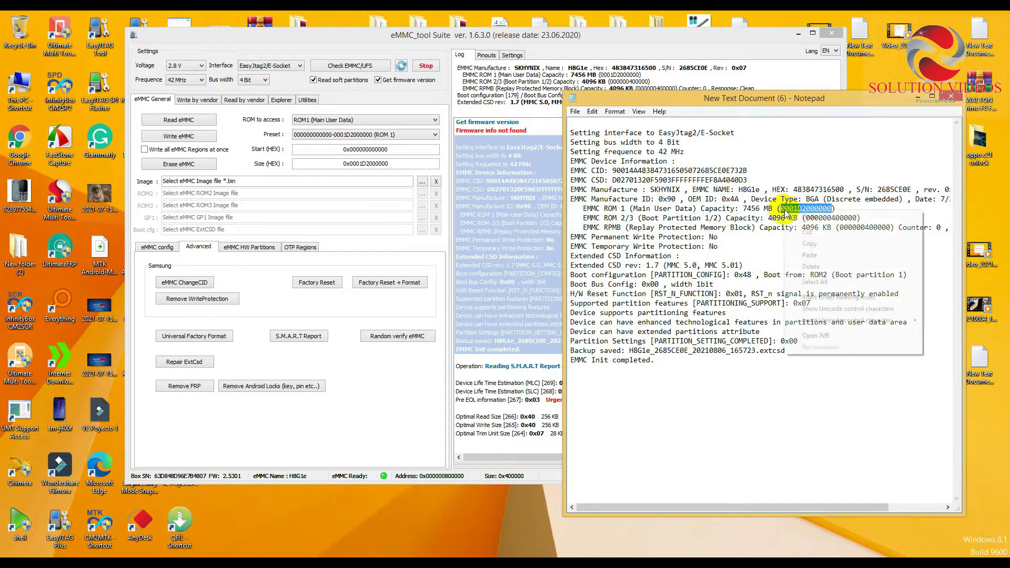
left_click(805, 242)
Step: Switch back to eMMC_tool Suite and set User Enhanced Start of the hardware partitions to the copied capacity, 0x0001D2000000
left_click(596, 37)
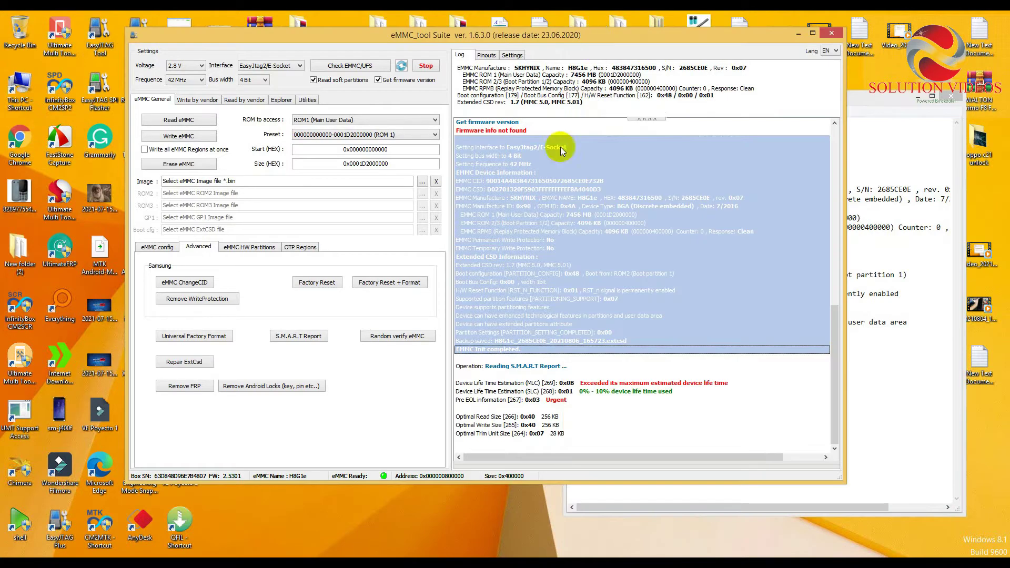
left_click(247, 247)
double_click(347, 341)
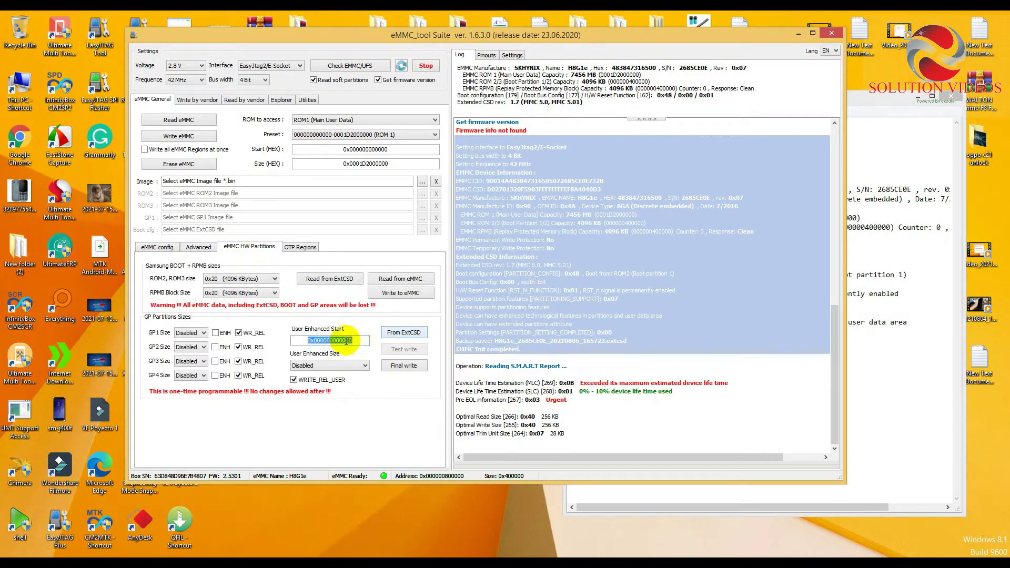
right_click(345, 341)
left_click(358, 383)
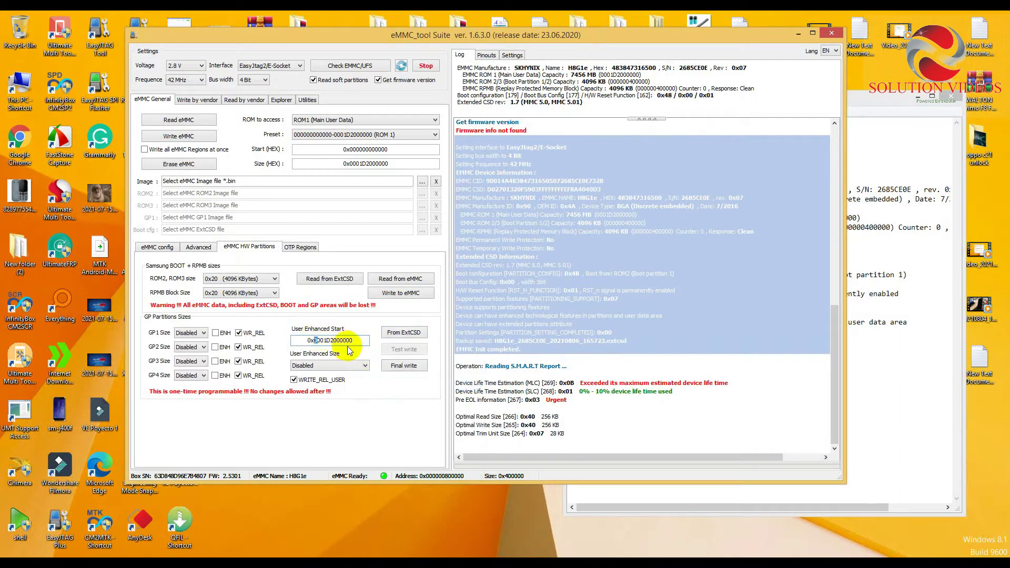
left_click_drag(361, 342, 229, 344)
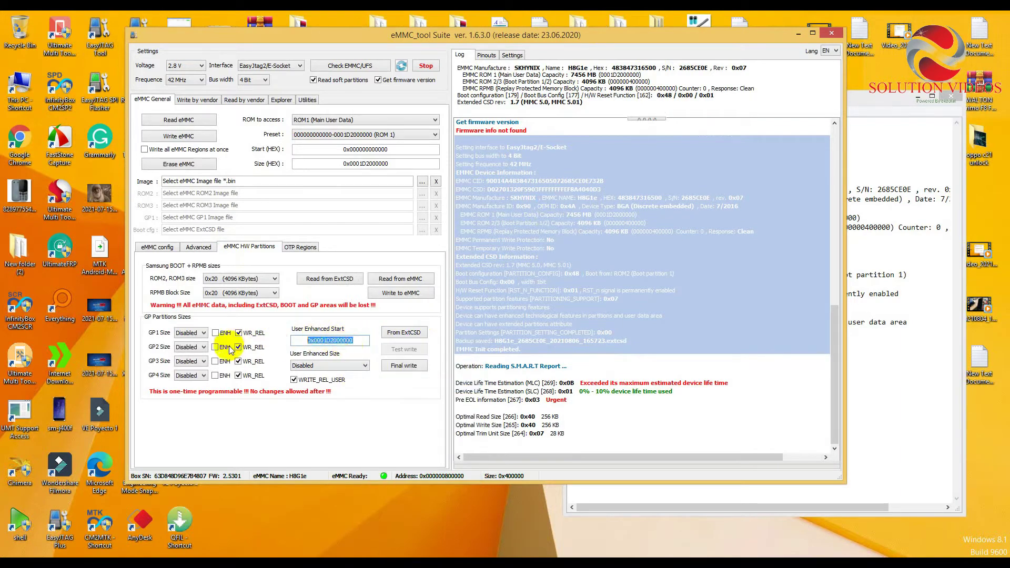
Step: Perform the final write of the GP partition sizes, accept the zero-size warning and review the result in the log
left_click(404, 367)
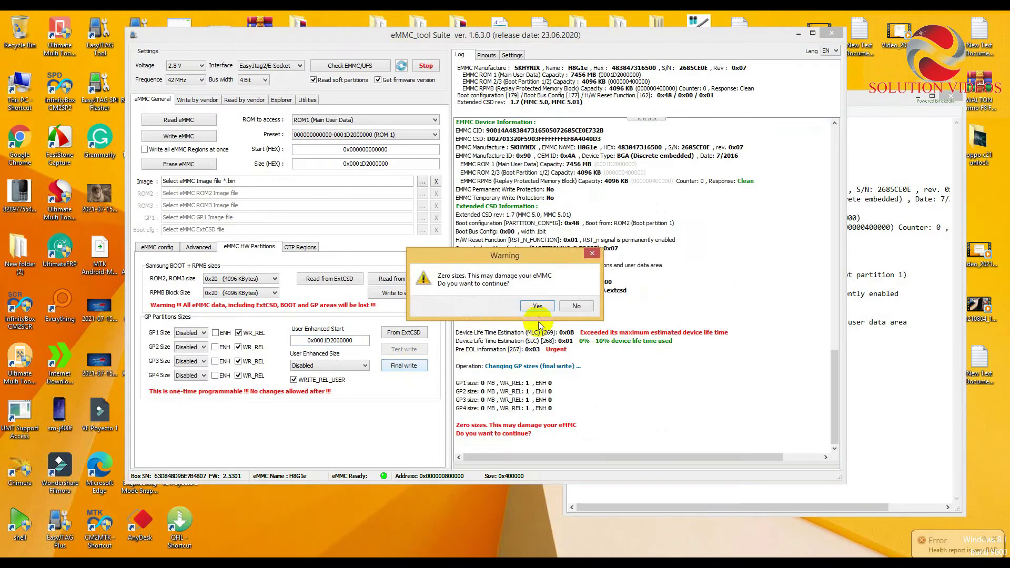
left_click(541, 306)
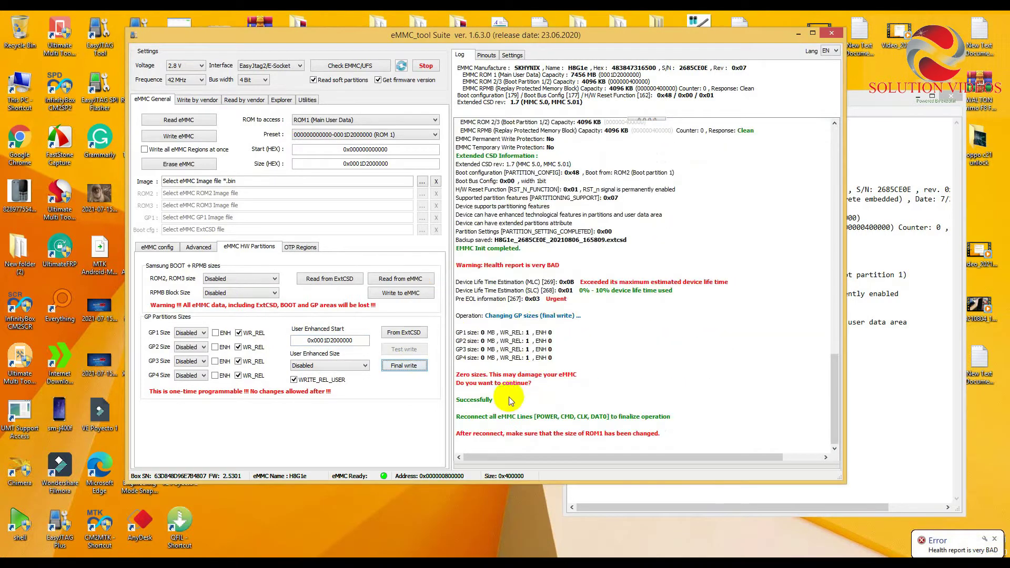
left_click(482, 401)
mouse_move(482, 402)
left_mouse_down()
mouse_move(491, 389)
mouse_move(491, 421)
mouse_move(487, 386)
mouse_move(491, 418)
left_mouse_up()
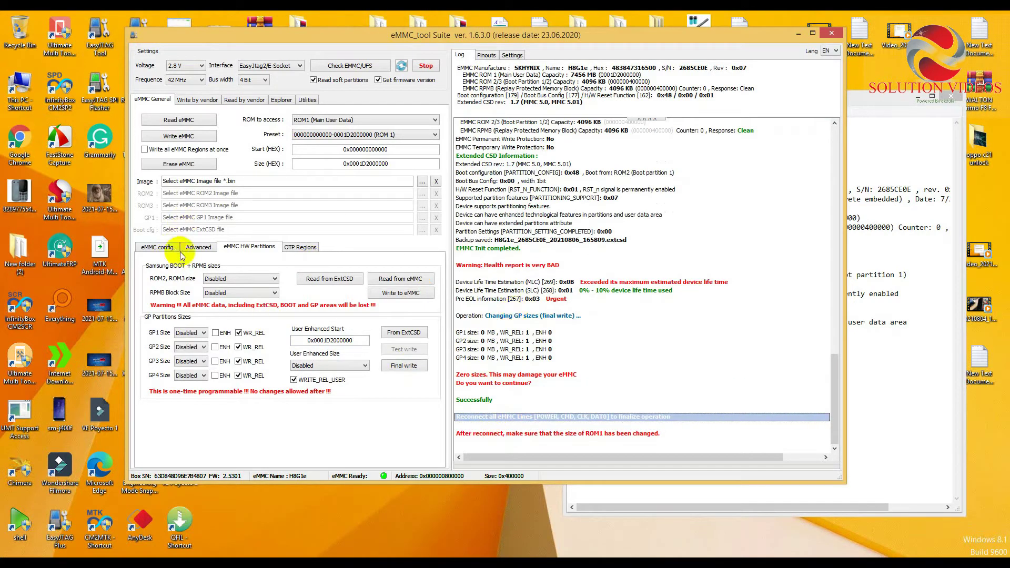
Step: Read the S.M.A.R.T. report again after the partition write and examine the life time and Pre EOL lines
left_click(200, 248)
left_click(291, 338)
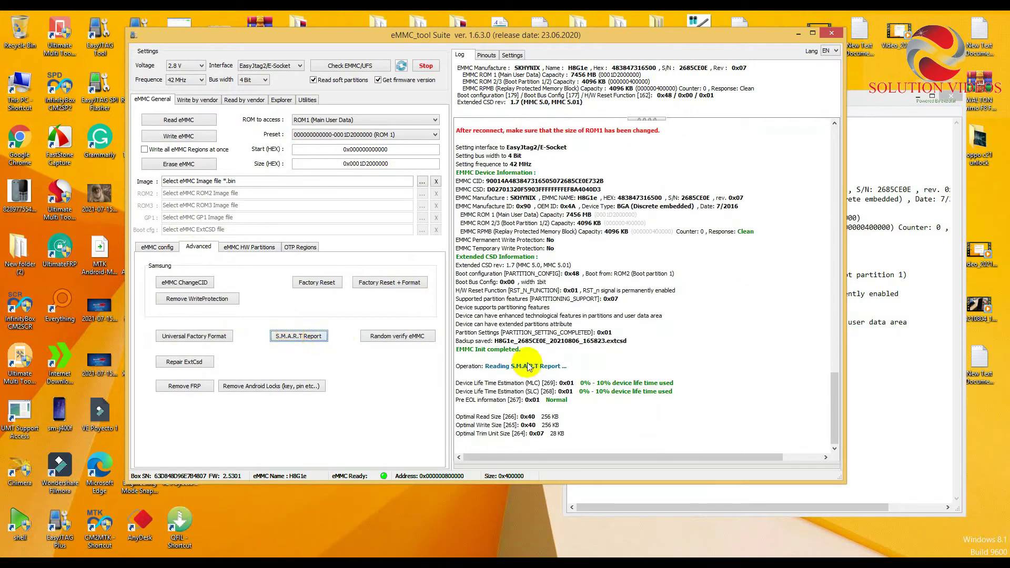
left_click_drag(529, 358, 529, 409)
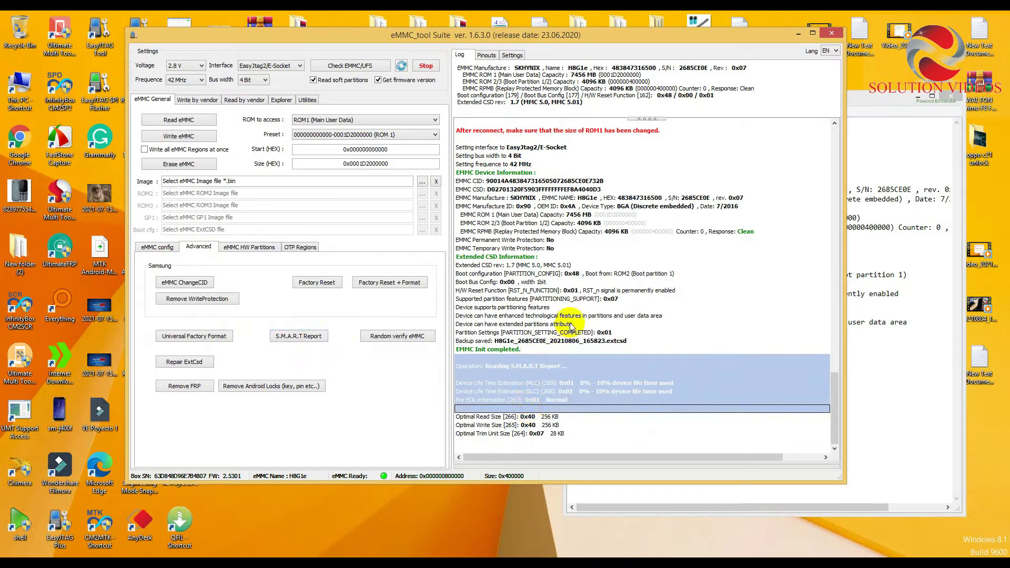
left_click(590, 367)
left_click_drag(584, 368, 581, 402)
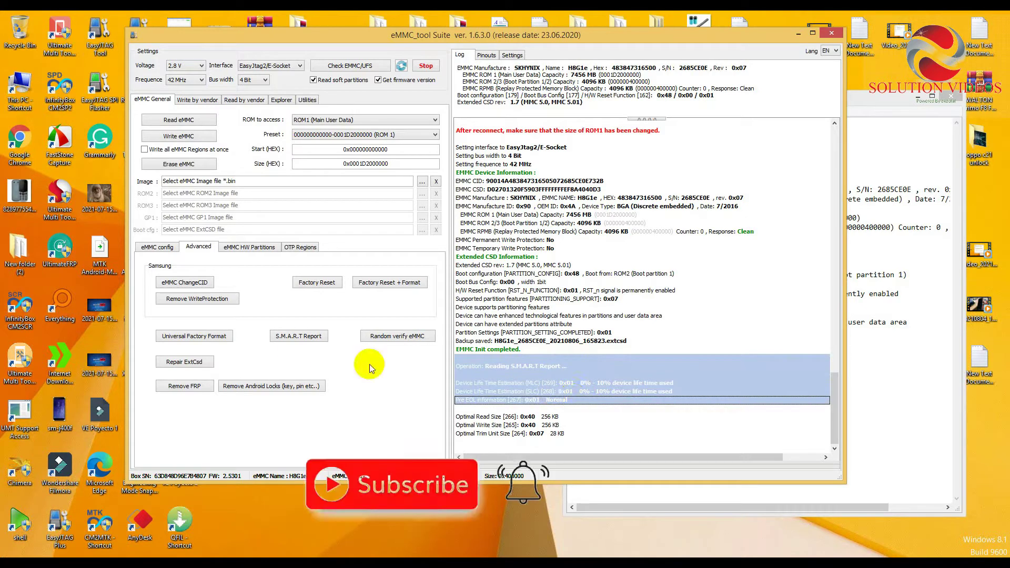
Step: Run Universal Factory Format on the eMMC, accepting the damage warning, and check the operation's outcome in the log
left_click(193, 339)
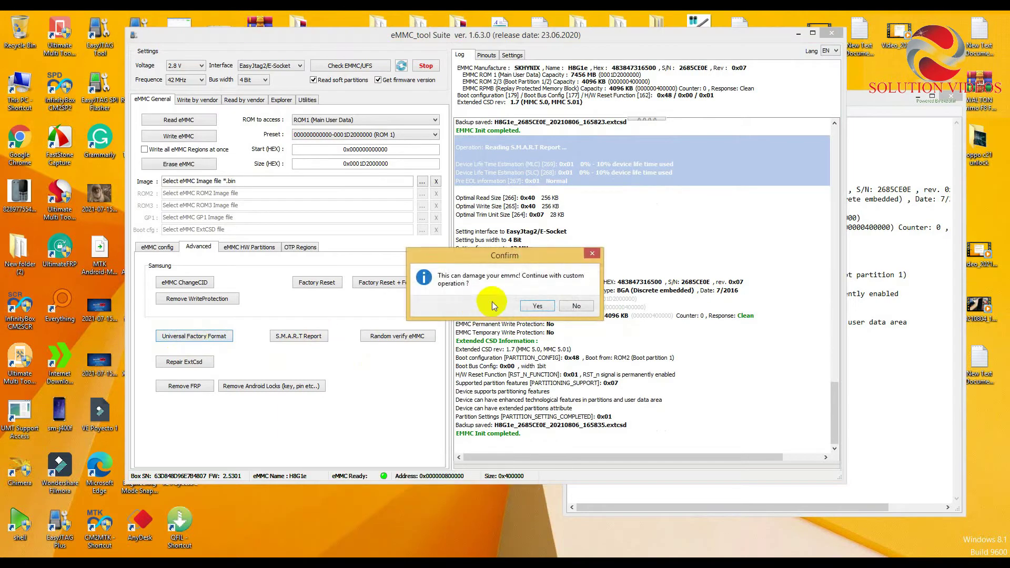
left_click(537, 306)
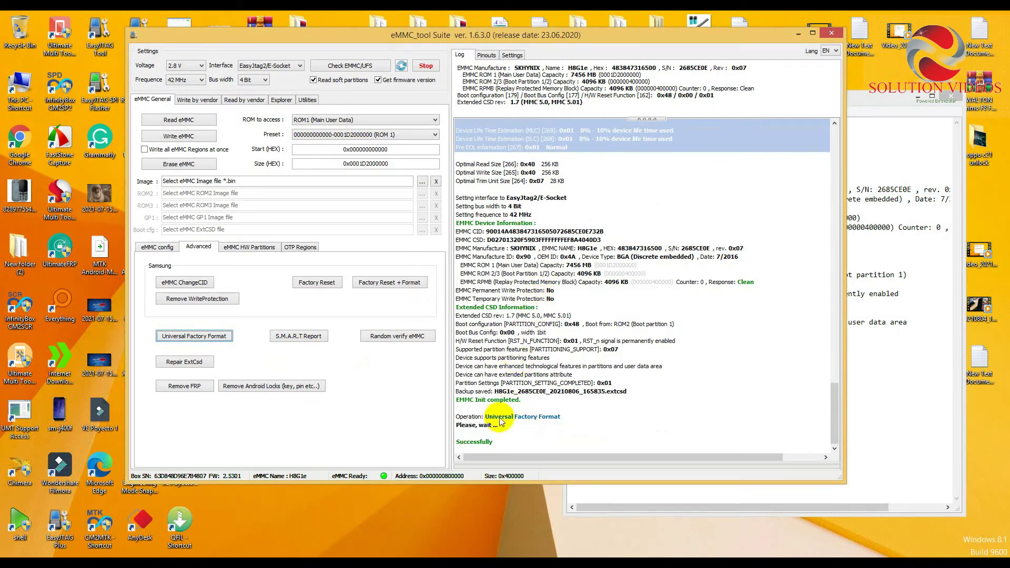
left_click(487, 443)
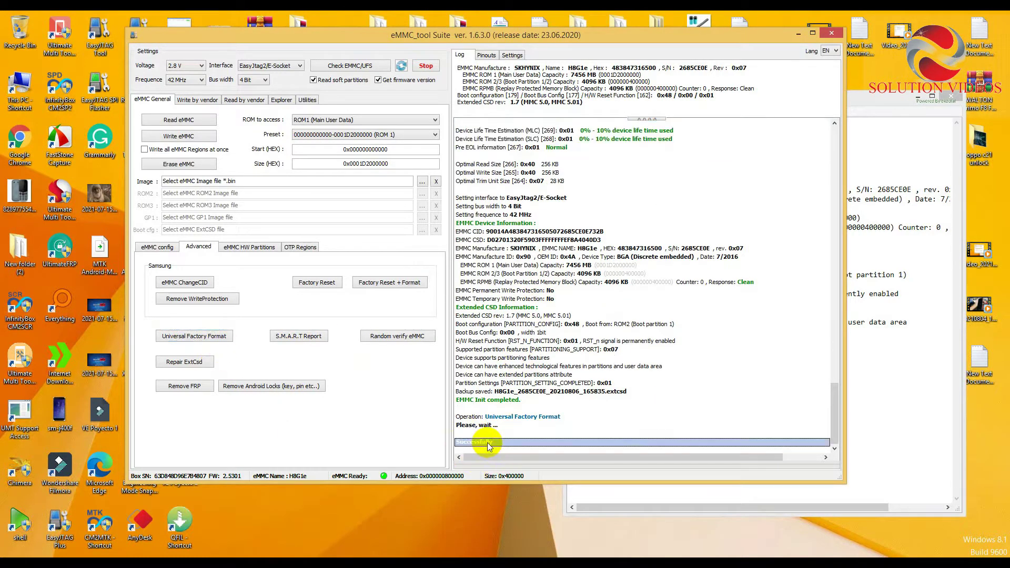
left_click(525, 433)
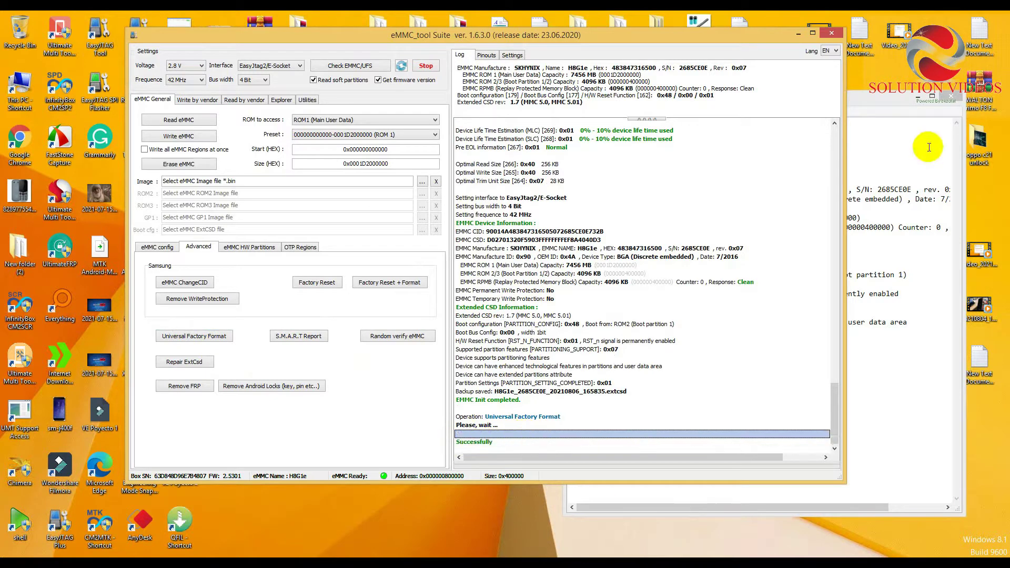
Step: Close the New Text Document (6) note and save its changes
left_click(951, 96)
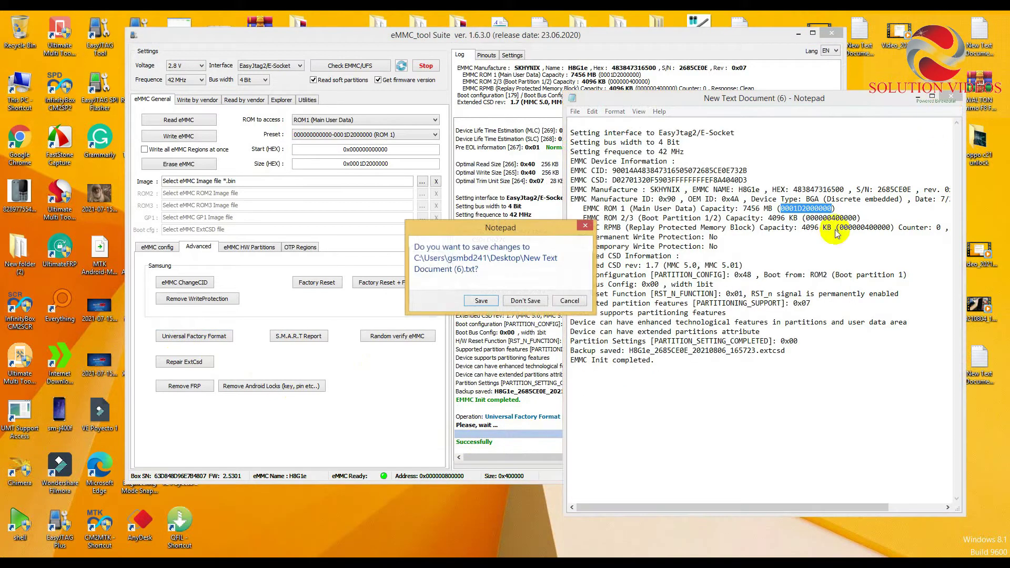
left_click(491, 302)
left_click(666, 341)
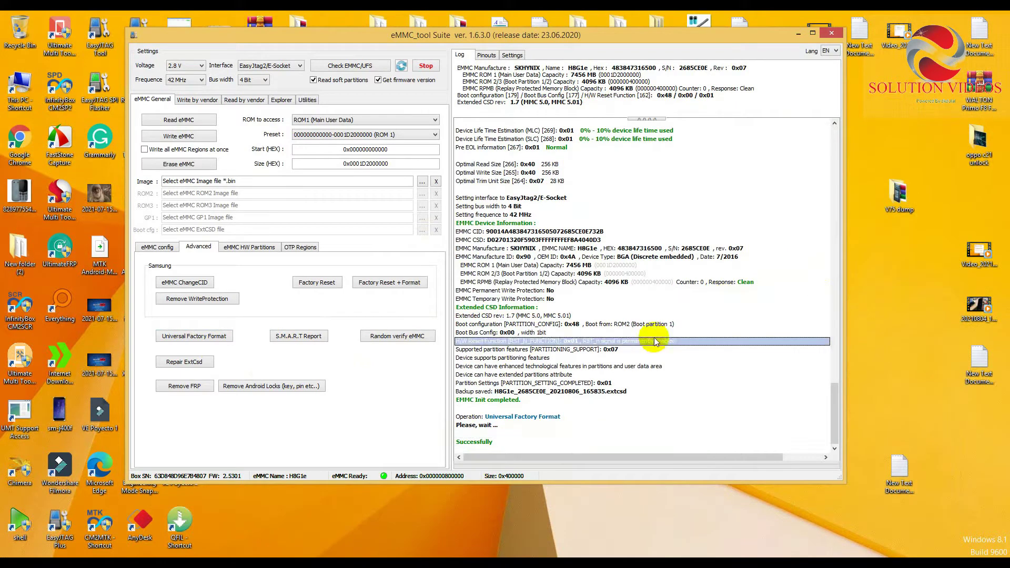
Step: Open the V75 dump folder on the desktop and look through its three photos of the board and phone
double_click(897, 209)
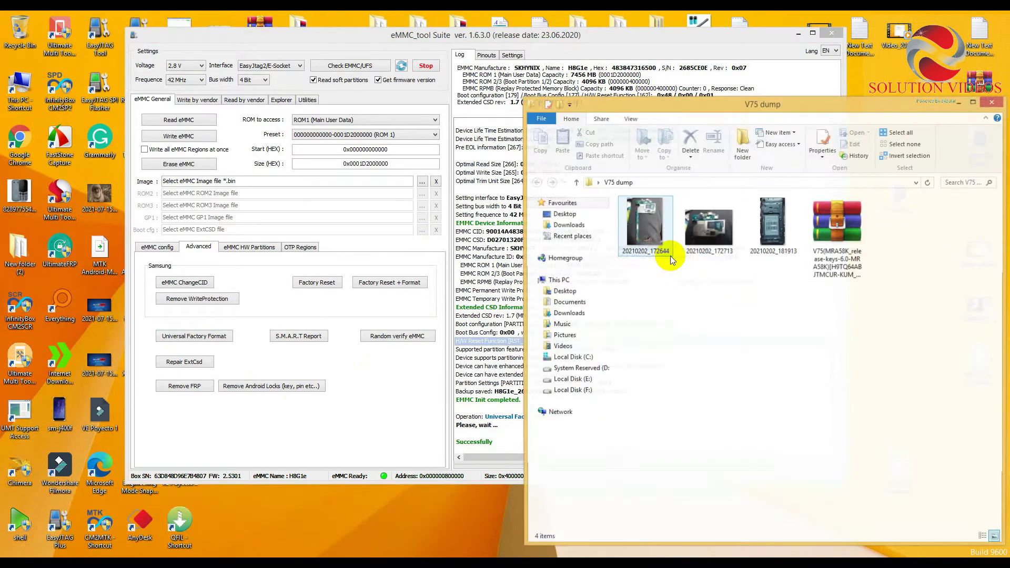
right_click(849, 224)
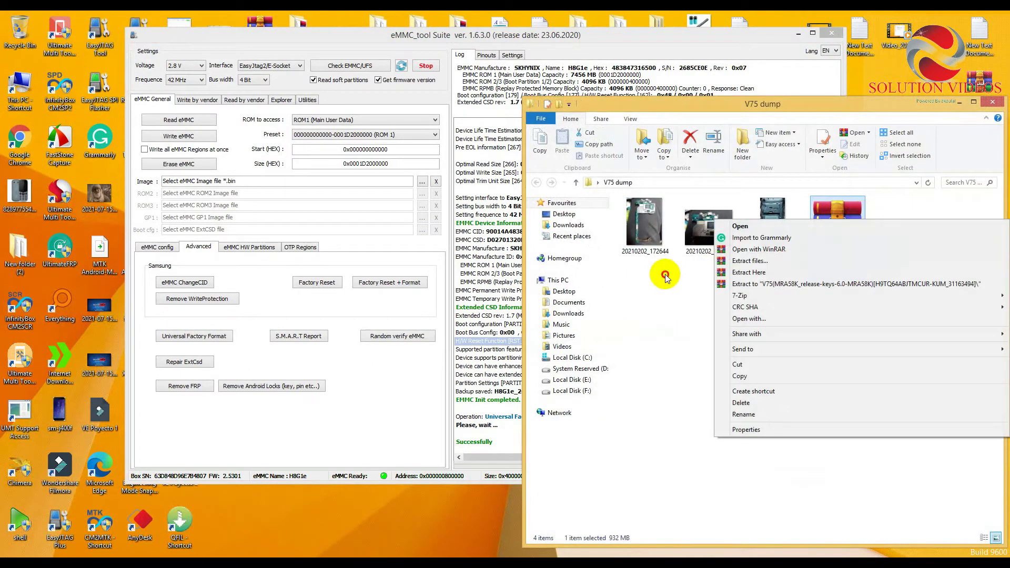
left_click(718, 233)
double_click(662, 223)
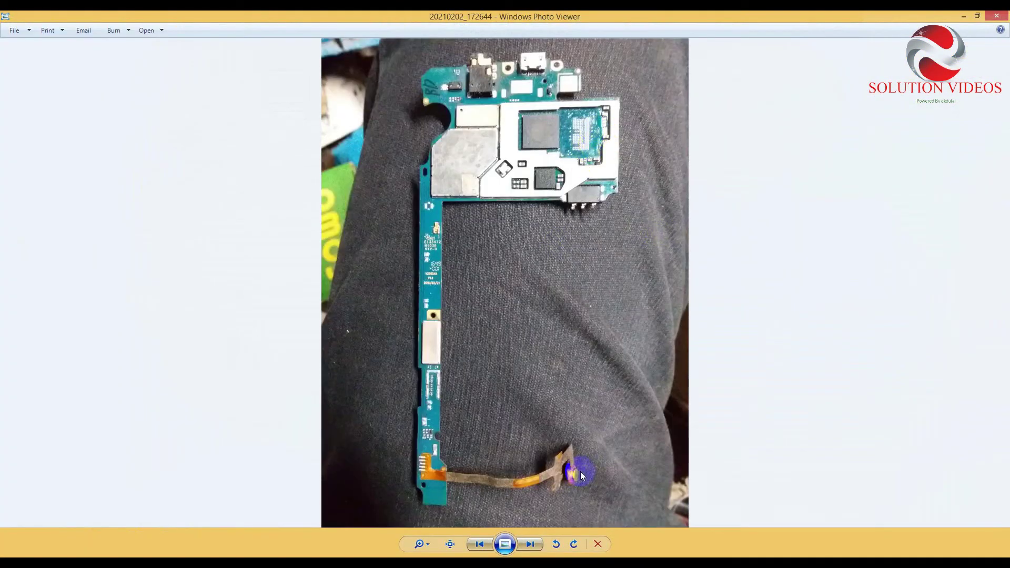
left_click(531, 542)
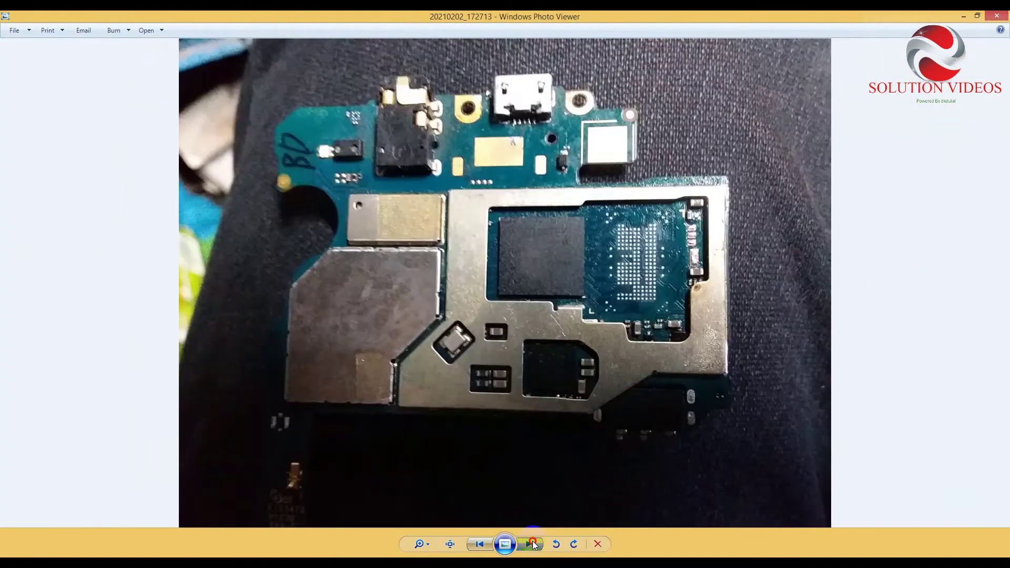
left_click(532, 541)
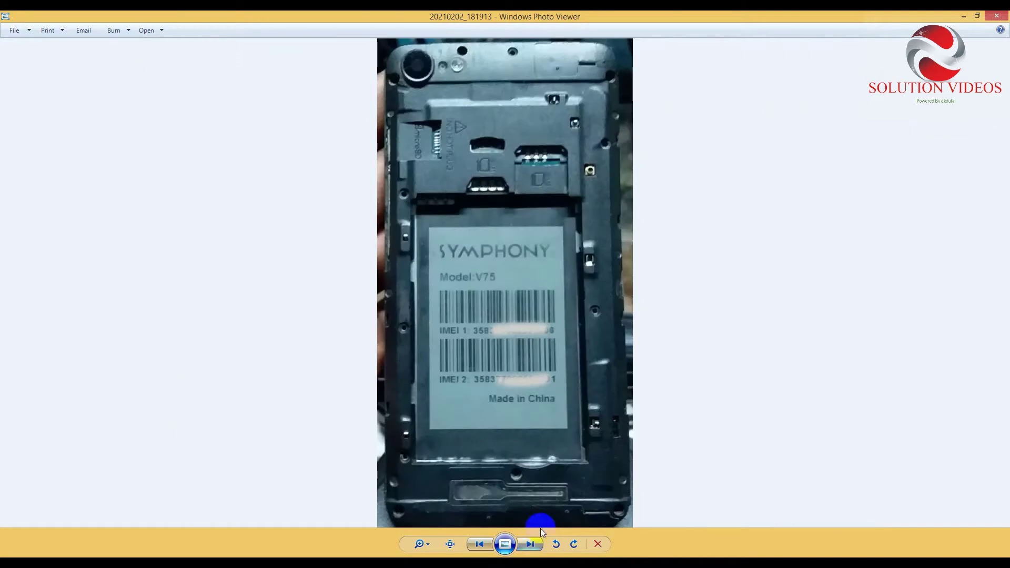
left_click(1001, 17)
Step: Extract the V75 firmware archive with 7-Zip into a folder named after it, keeping the progress window clear of the extracted files
right_click(848, 226)
mouse_move(746, 304)
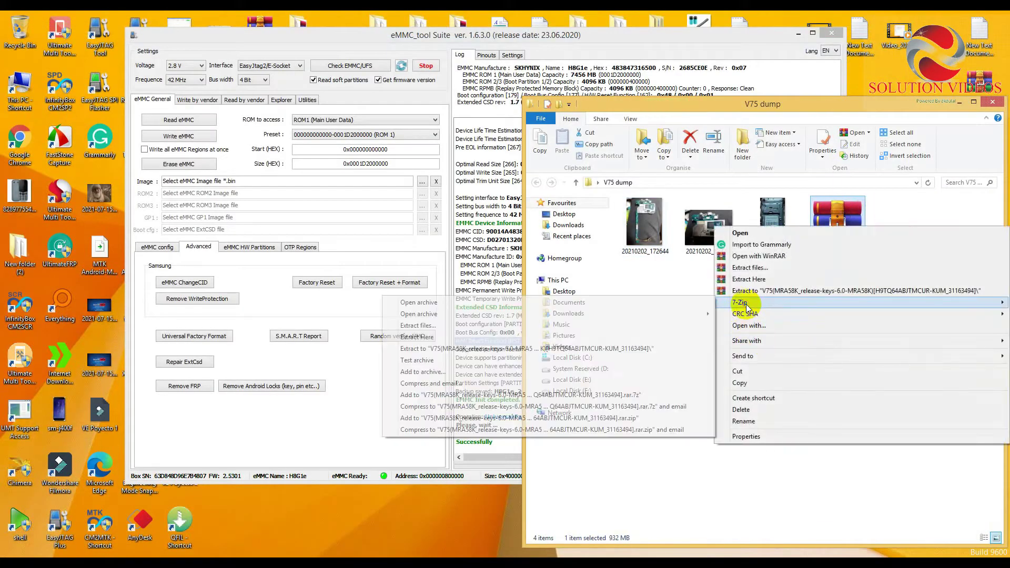
left_click(631, 349)
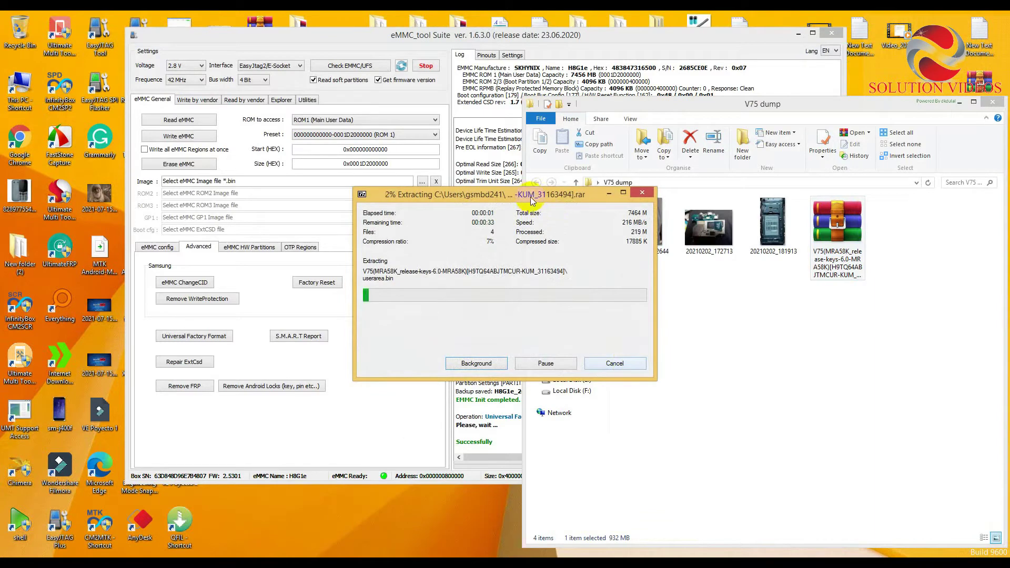
left_click_drag(532, 200, 842, 271)
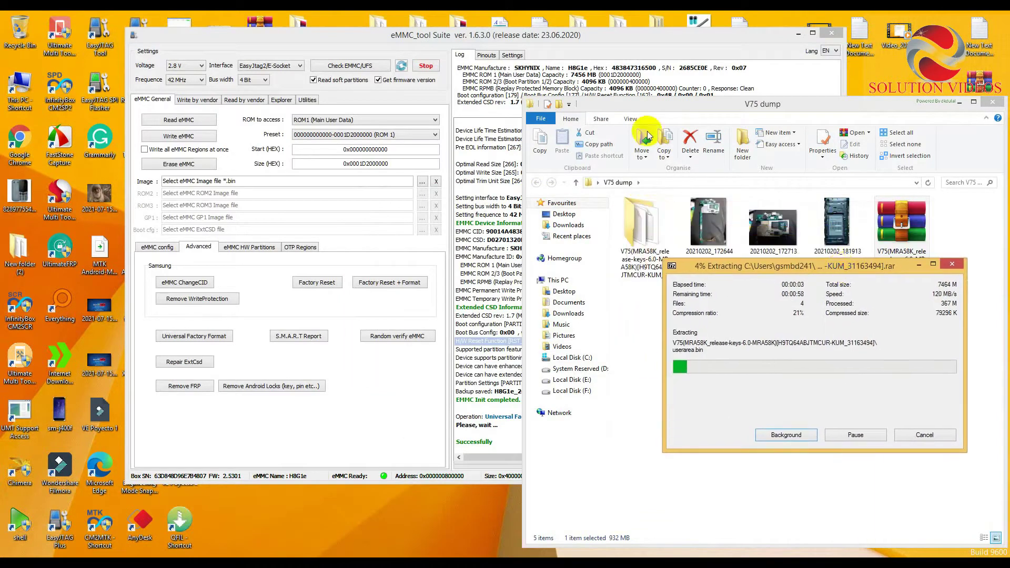
left_click_drag(539, 36, 464, 33)
left_click_drag(846, 269, 819, 229)
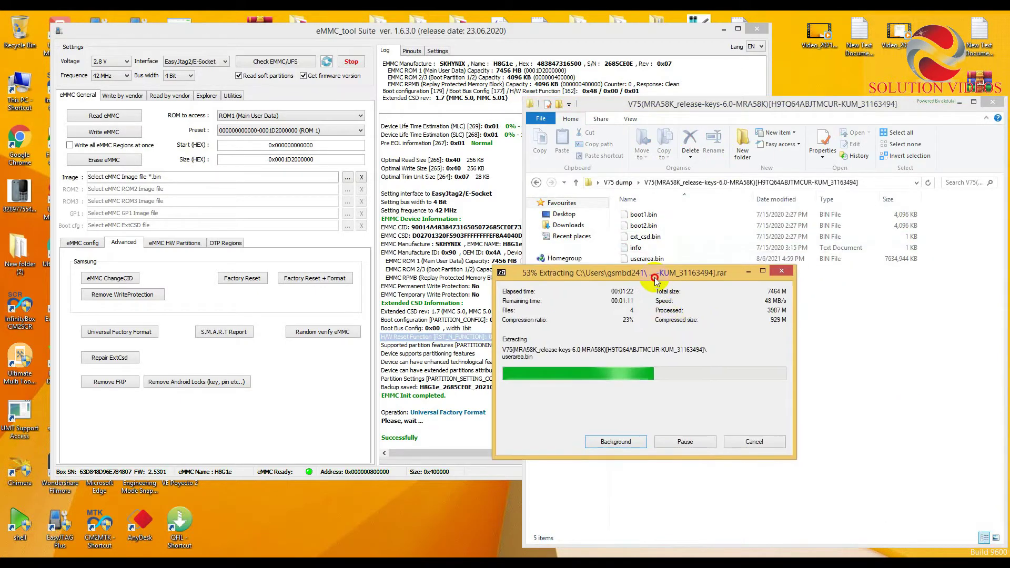
left_click_drag(655, 279, 401, 103)
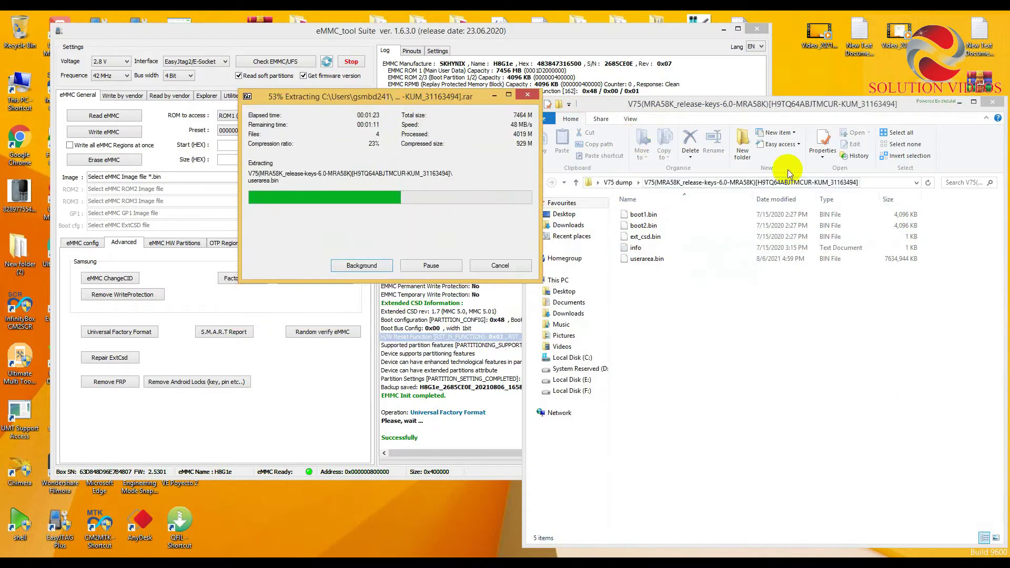
Step: Copy the full path of the extracted V75 dump folder
right_click(757, 183)
left_click(711, 182)
right_click(712, 184)
left_click(736, 219)
Step: Open the info text file of the dump, review the source chip's details and close it
double_click(635, 248)
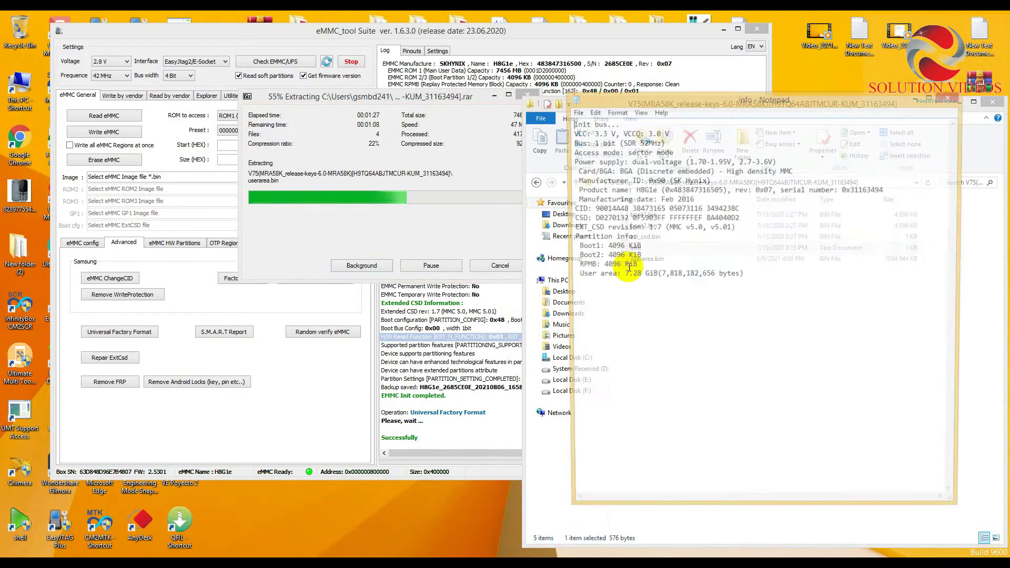
key("ctrl+a")
left_click(744, 300)
key("ctrl+a")
left_click(951, 97)
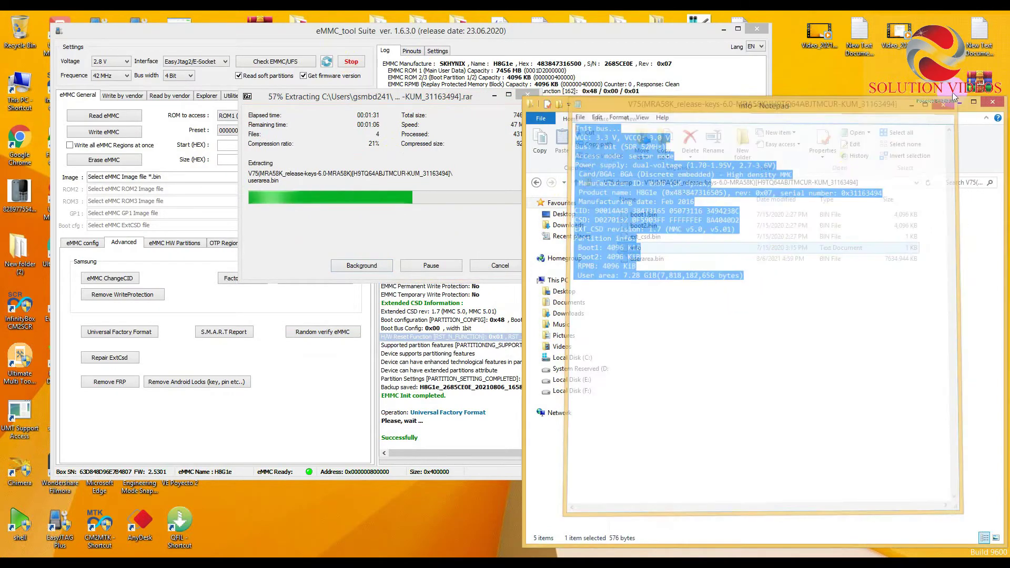
Step: Copy the dump folder's path again and rearrange the eMMC tool and extraction windows while the archive unpacks
left_click(670, 183)
right_click(678, 183)
left_click(705, 216)
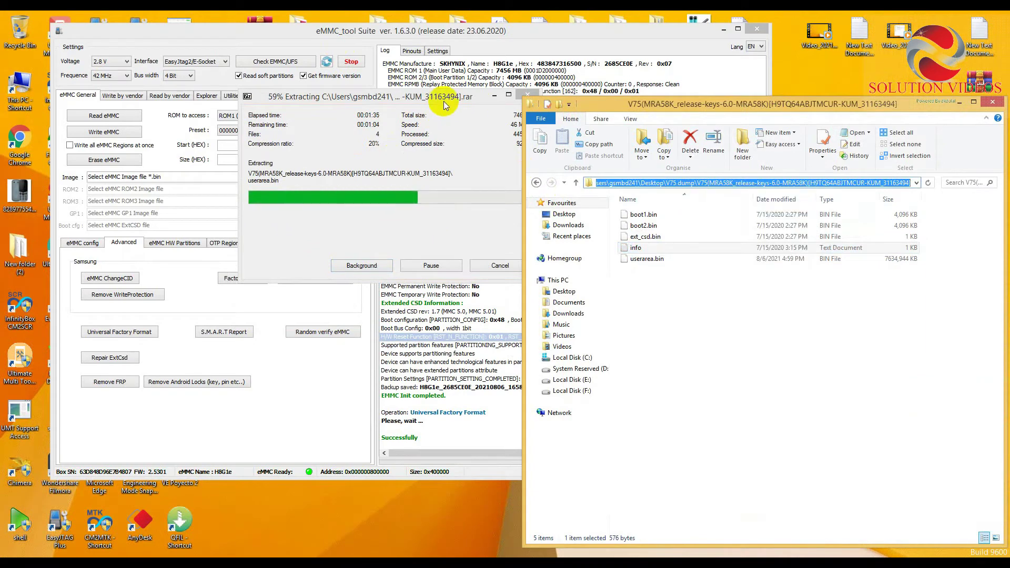
left_click_drag(446, 101, 841, 169)
left_click_drag(577, 34, 555, 39)
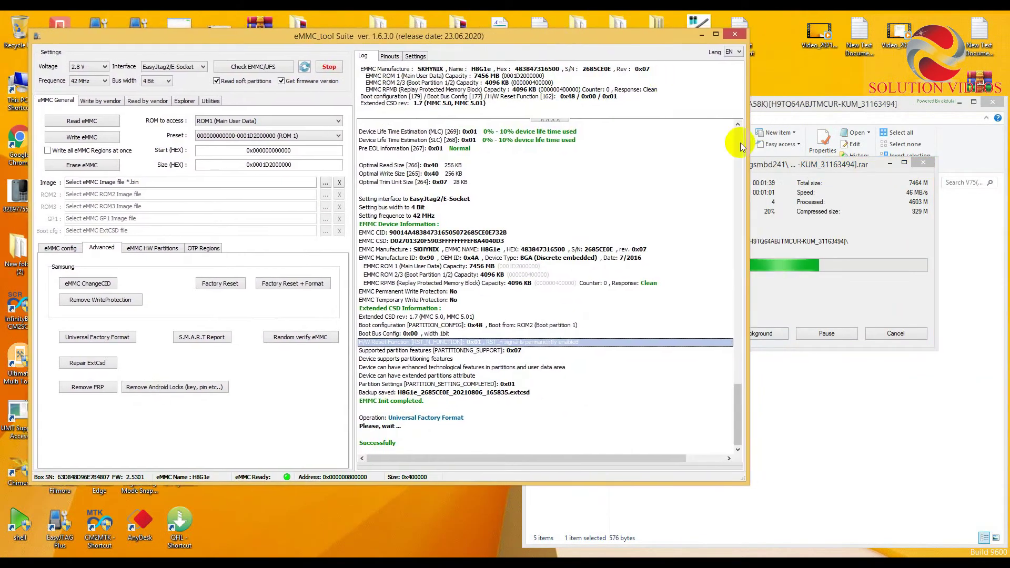
left_click_drag(776, 165, 806, 136)
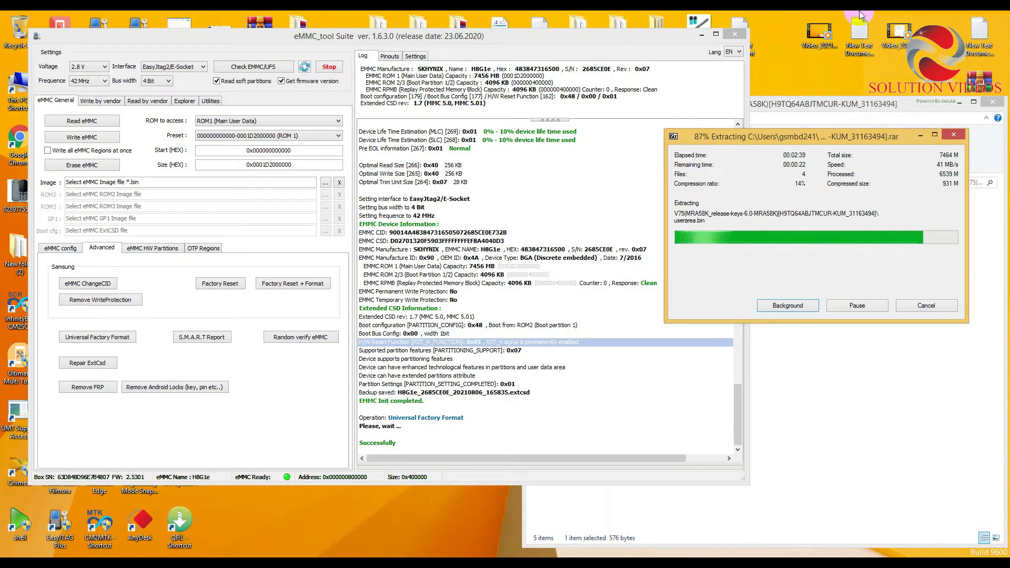
mouse_move(1006, 15)
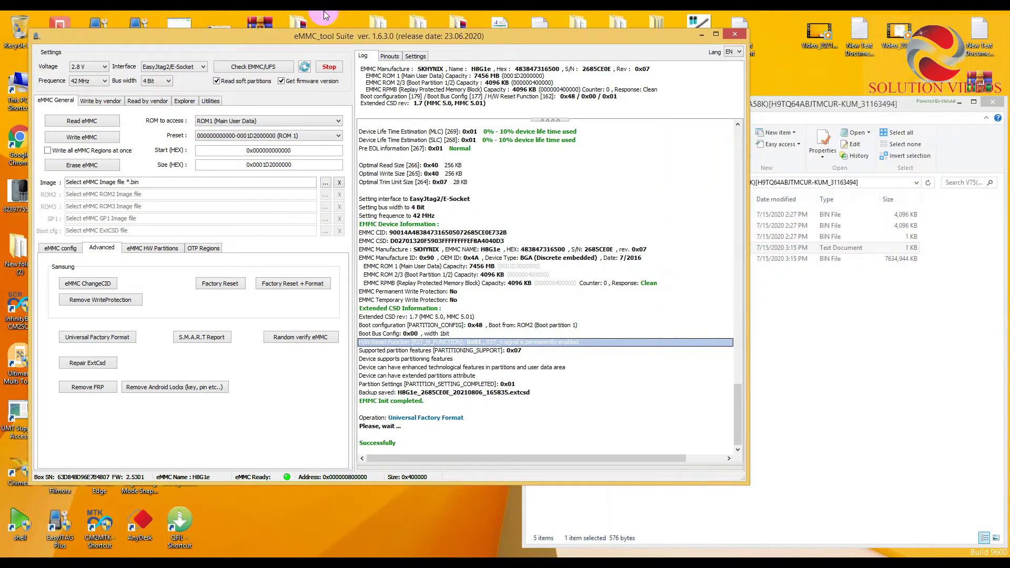
Step: Copy the extracted dump folder's path and use it in eMMC_tool Suite to load userarea.bin as the ROM1 image
left_click(832, 287)
right_click(797, 183)
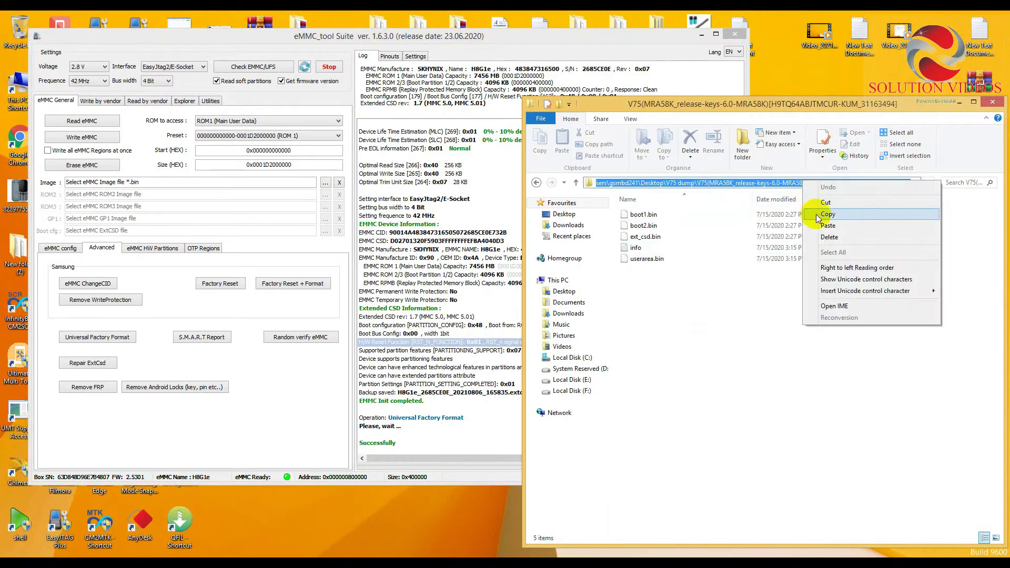
left_click(831, 215)
left_click(474, 179)
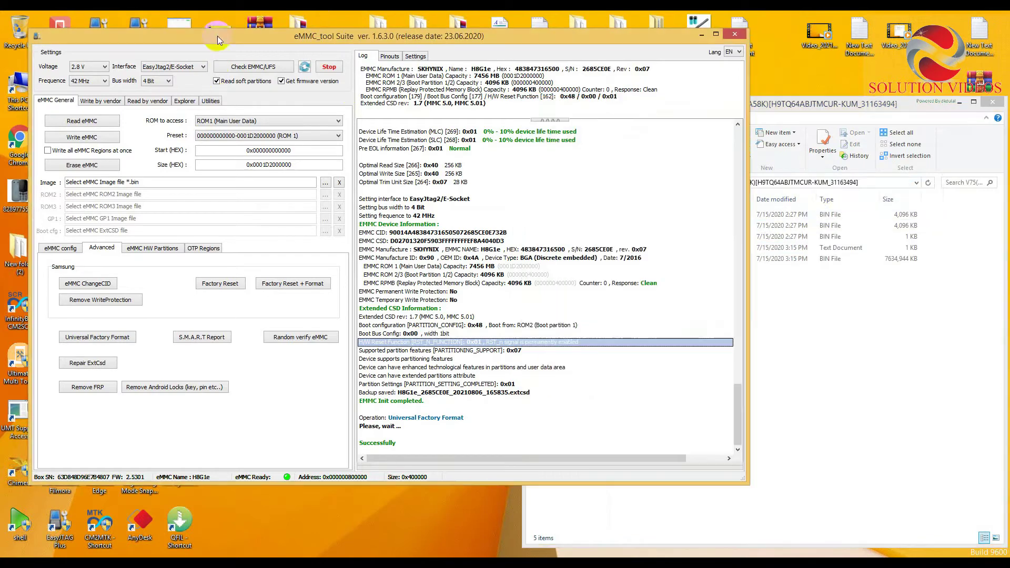
left_click(325, 182)
key("ctrl+v")
left_click(447, 311)
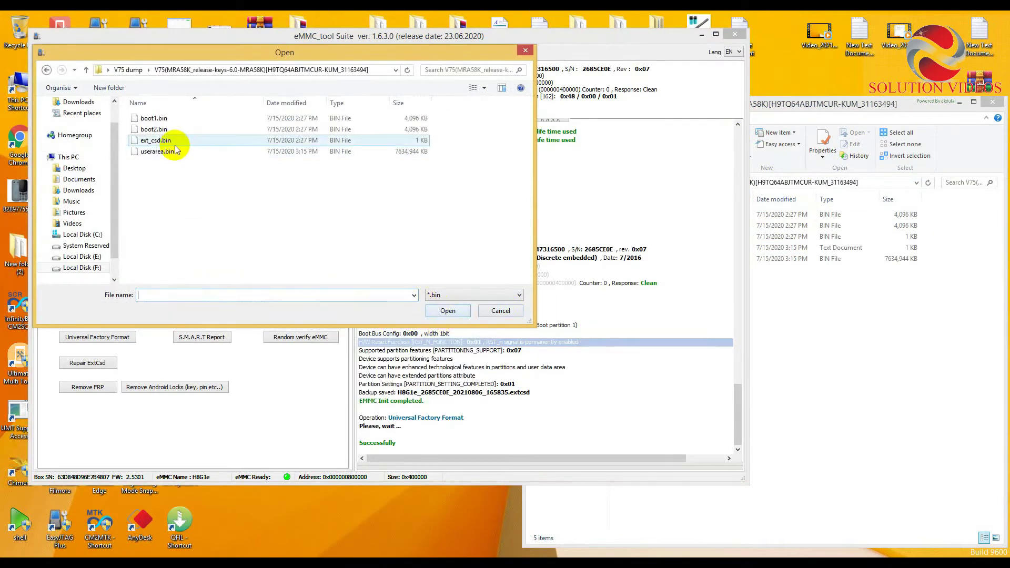
left_click(160, 152)
double_click(161, 151)
Step: Load boot1.bin as the ROM2 image and boot2.bin as the ROM3 image from the dump folder
left_click(325, 195)
left_click(163, 118)
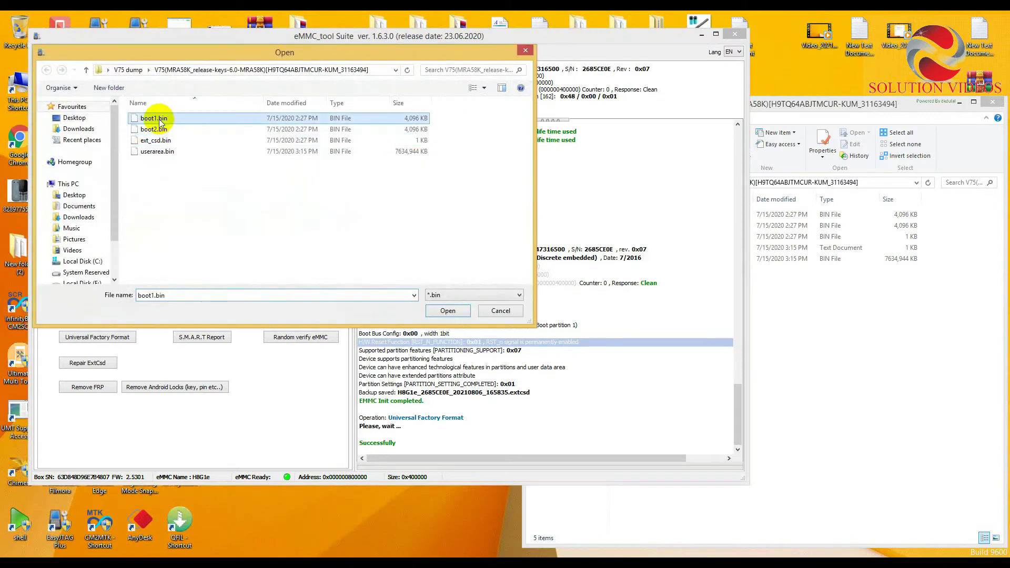
double_click(163, 119)
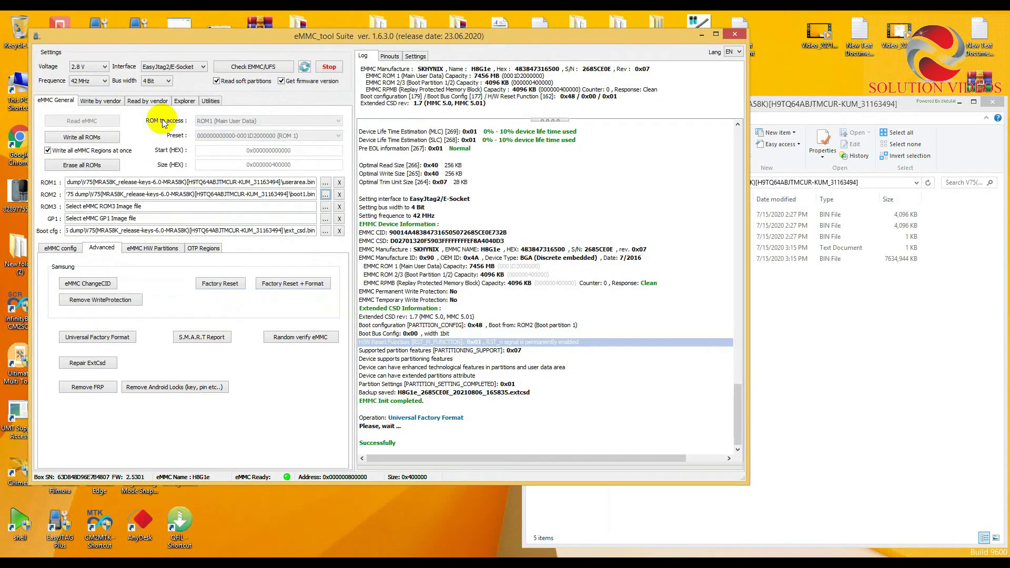
left_click(325, 206)
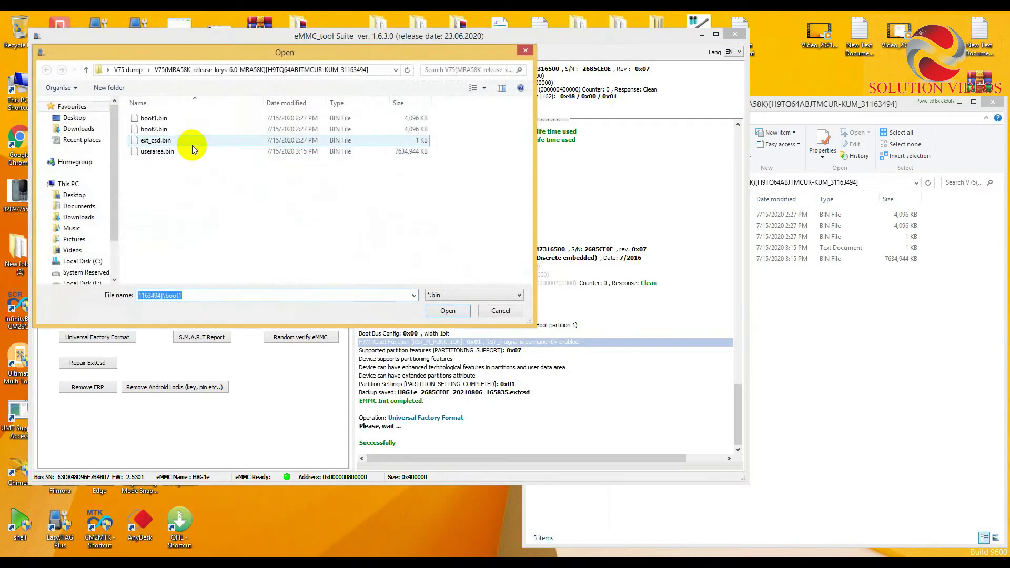
left_click(157, 130)
double_click(157, 131)
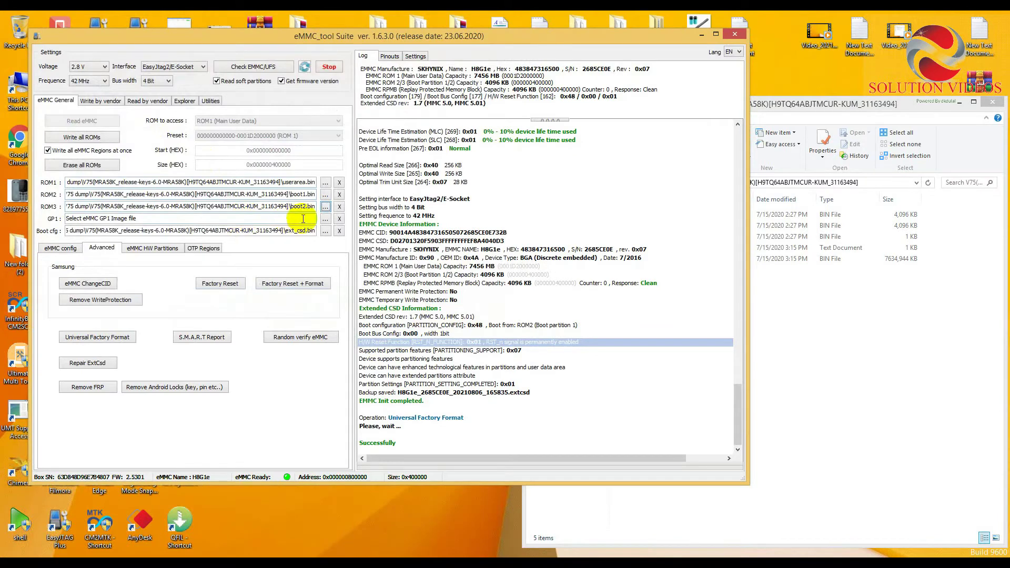
Step: Write all ROM images with the boot configuration to the eMMC, and check the chip to scan its partitions and firmware information
left_click(90, 137)
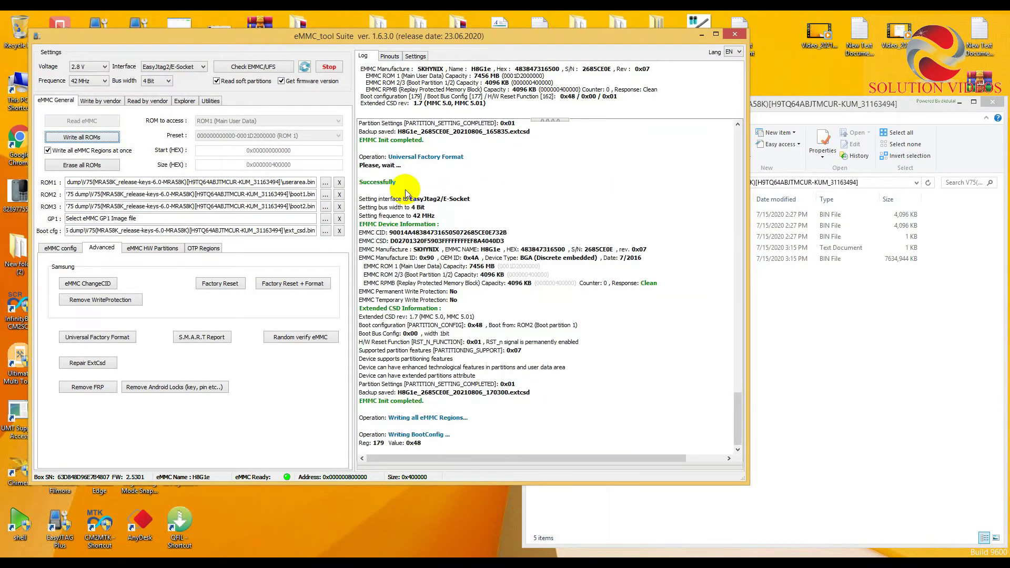
left_click_drag(382, 44, 440, 49)
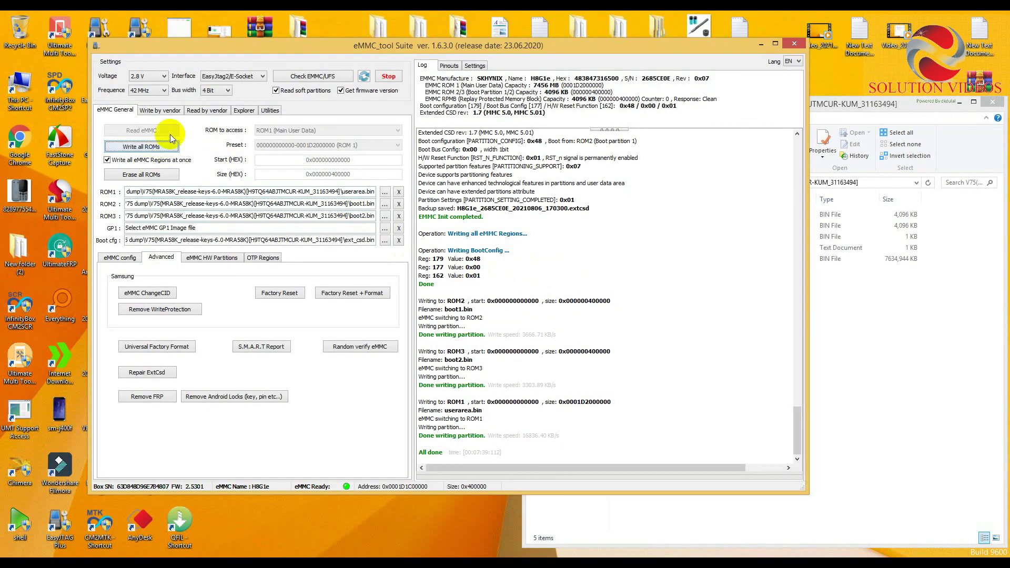
left_click(301, 76)
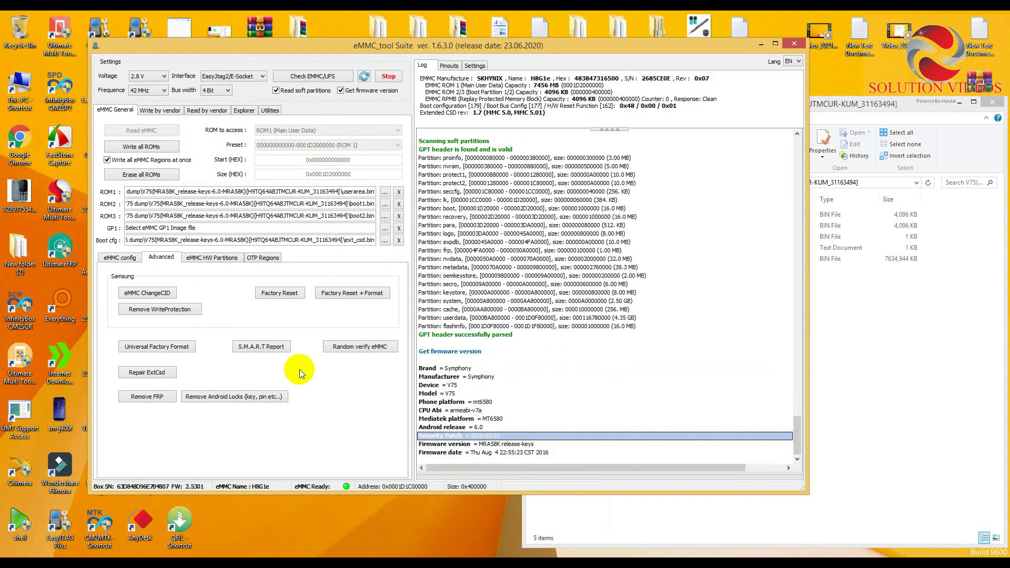
Step: Read the S.M.A.R.T. report after the firmware write and examine the life time and Pre EOL lines
left_click(263, 347)
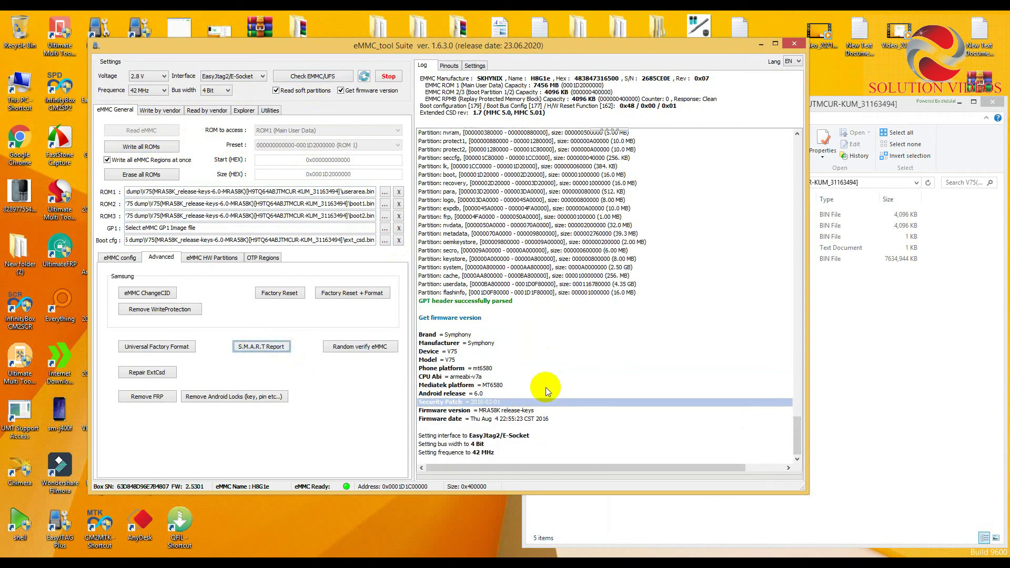
left_click_drag(547, 391, 559, 440)
left_click(558, 436)
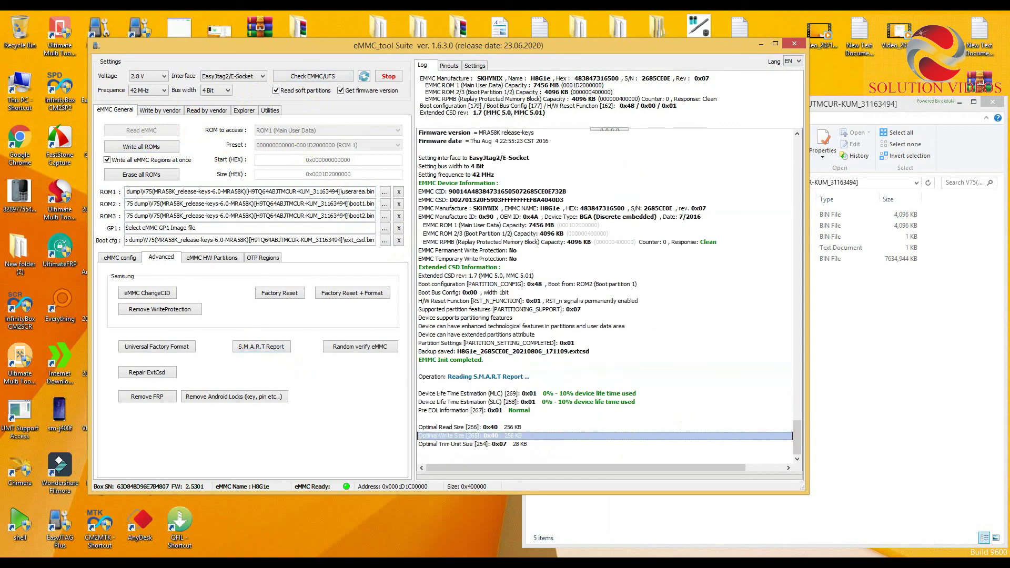